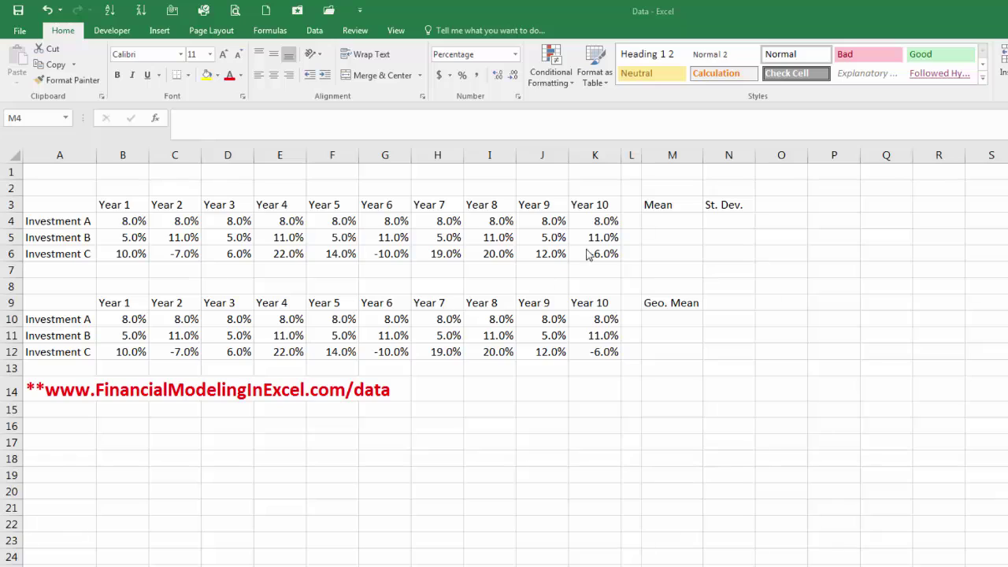
Enter =AVERAGE(B4:K4) in M4 for Investment A's mean return
left_click(675, 221)
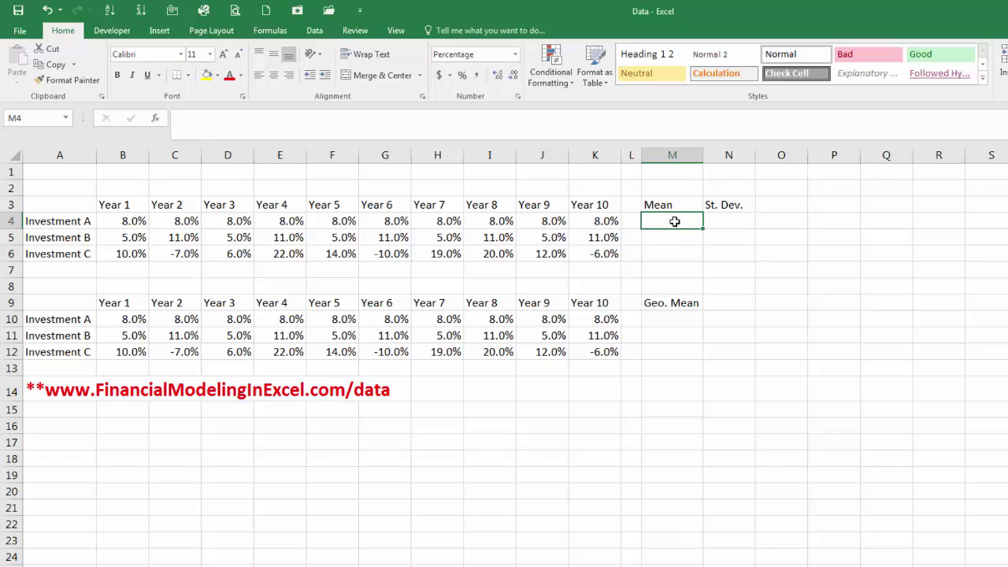
type("=aver")
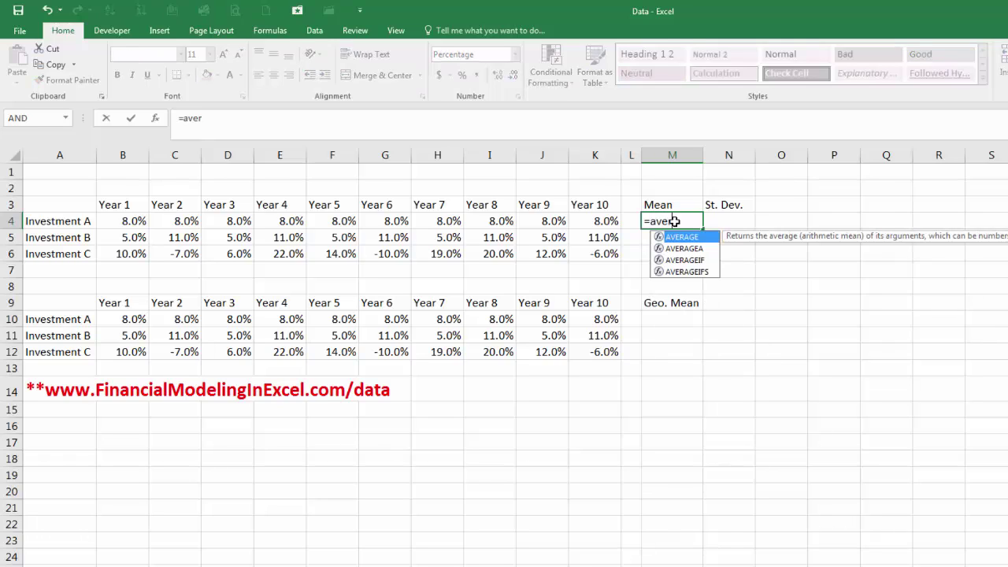
type("age(")
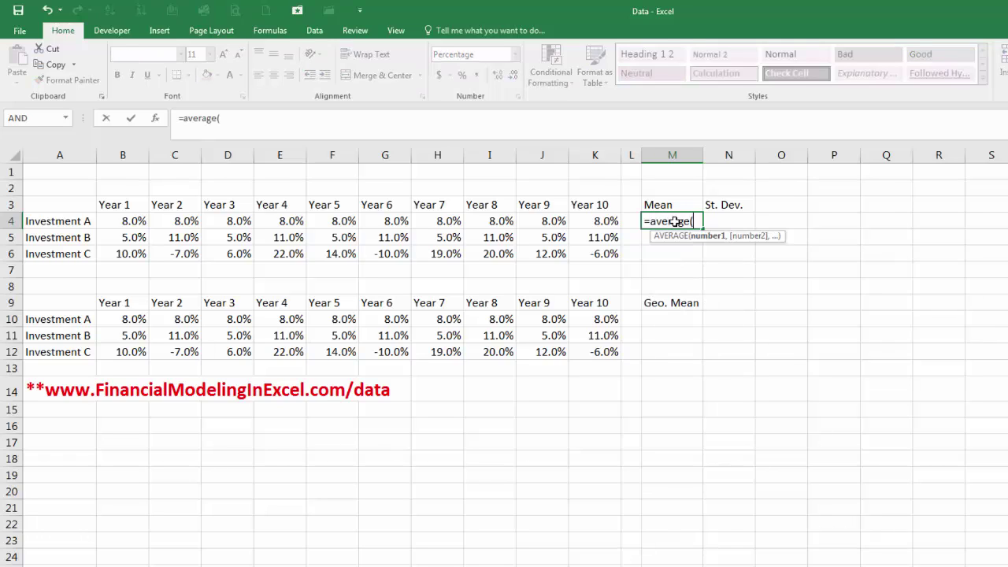
key("Left")
key("Left")
key("shift+Left")
key("shift+Left")
key("shift+Left")
key("shift+Left")
key("shift+Left")
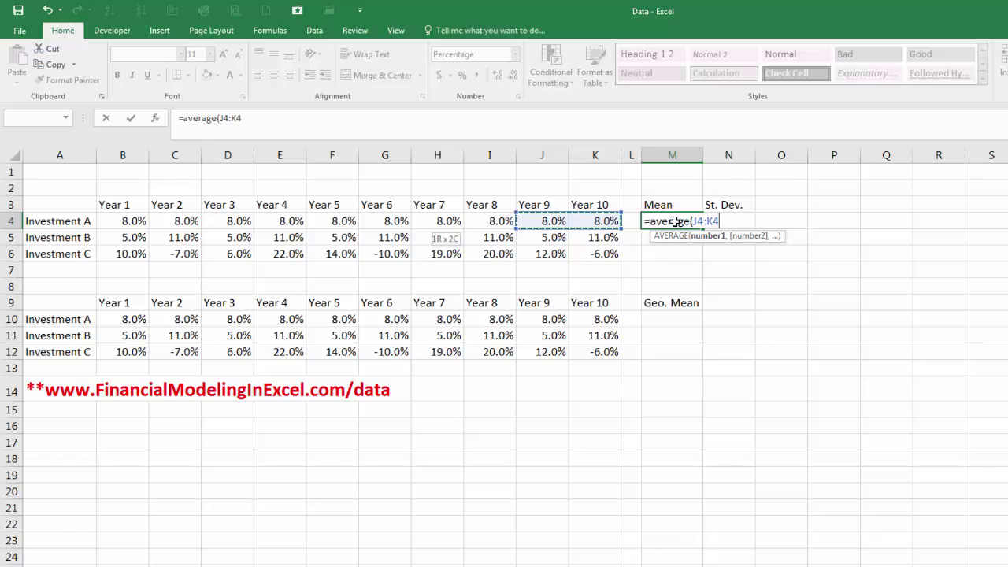
key("shift+Left")
key("shift+Left")
key("shift+Left")
key("shift+Left")
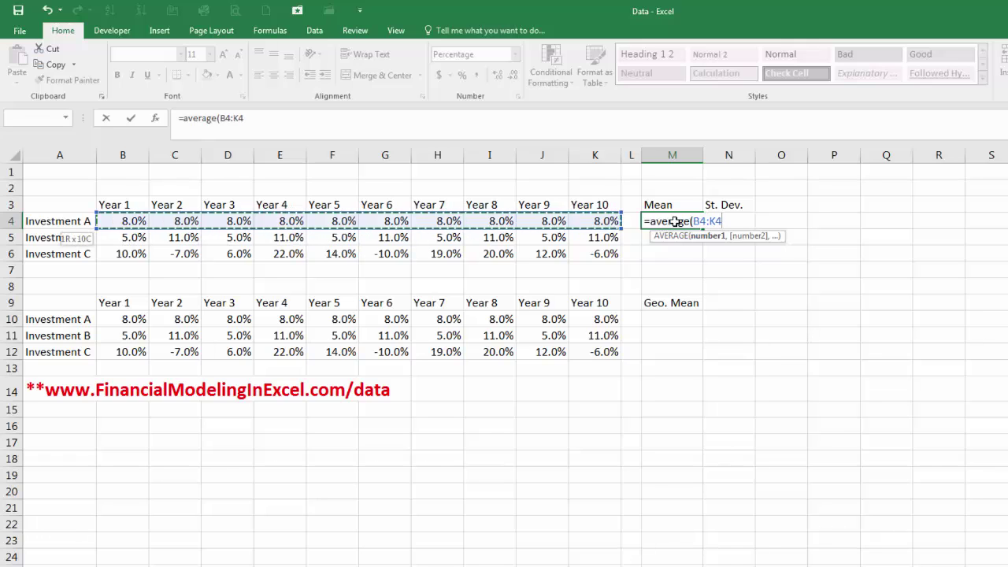
key("Return")
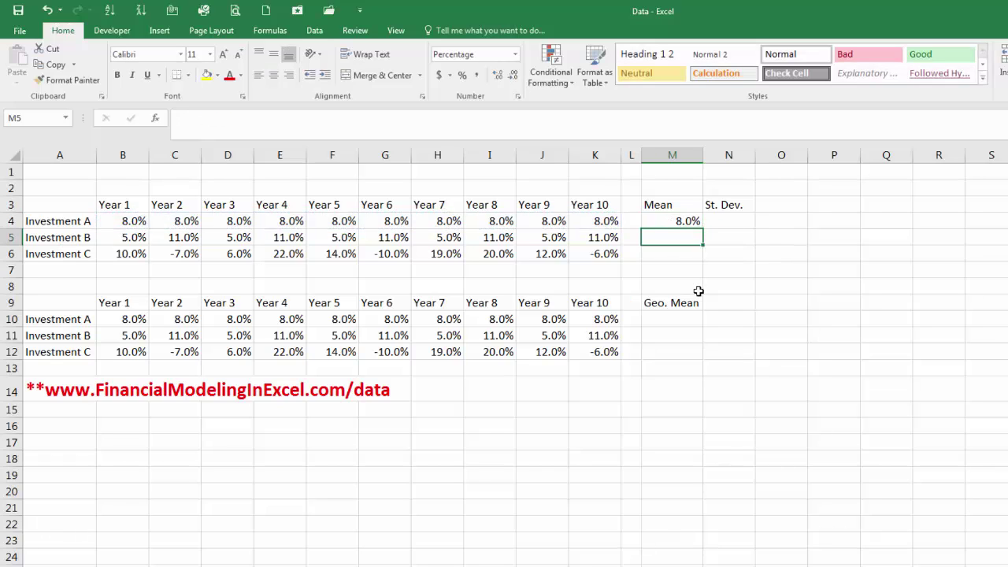
Copy the mean formula down to M5:M6, showing 8.0% for Investments B and C
left_click(680, 224)
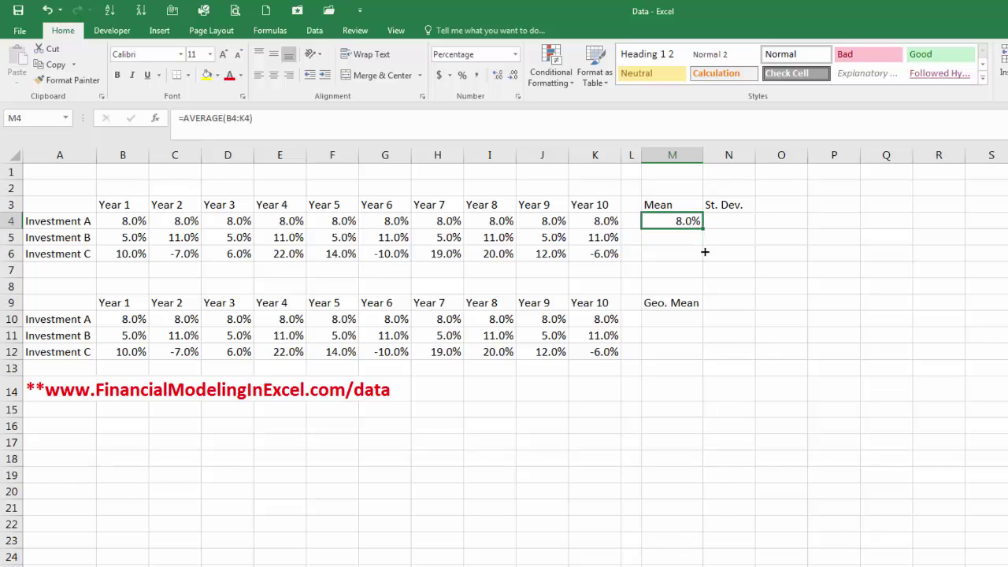
left_click_drag(705, 252, 703, 260)
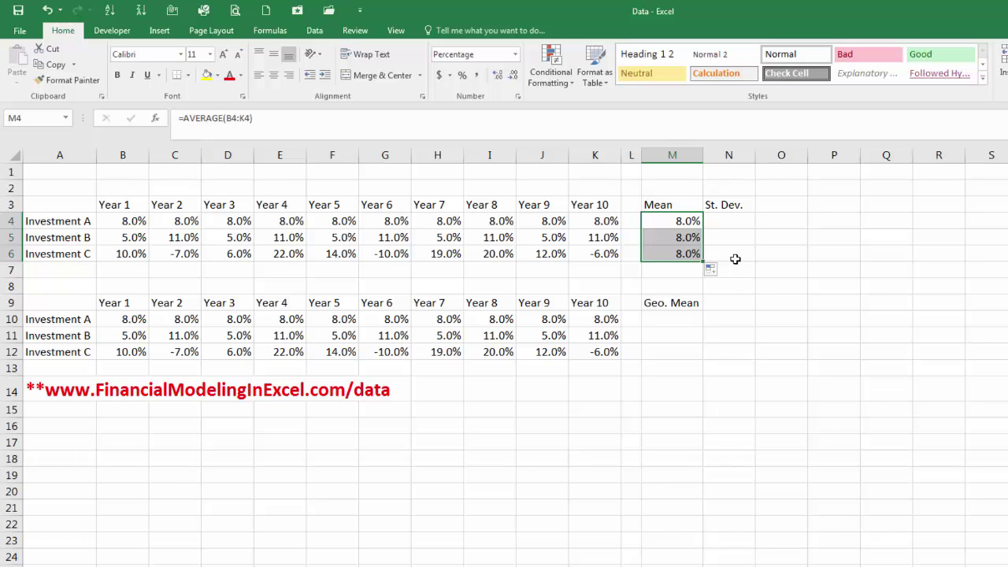
left_click(727, 218)
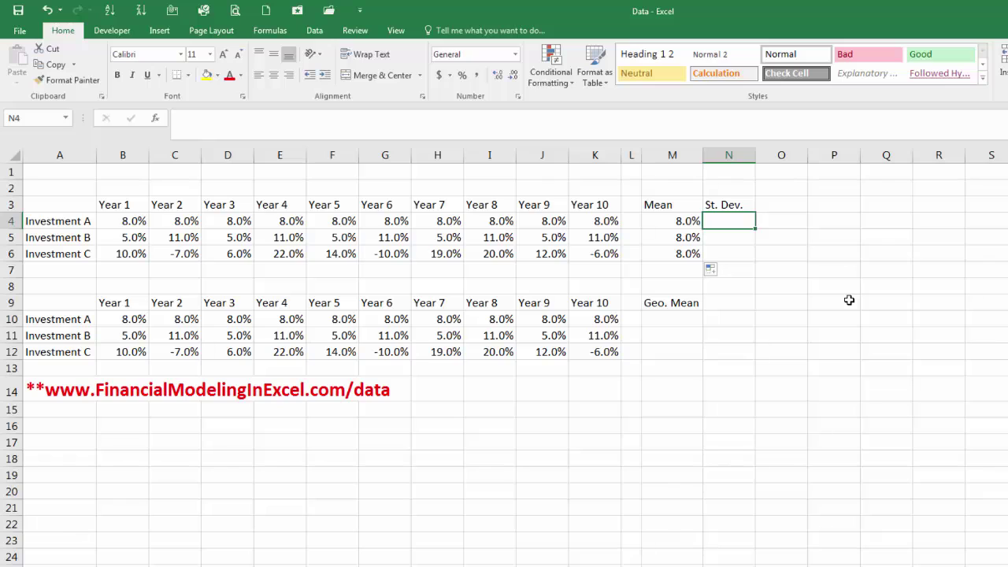
Enter =STDEVA(B4:K4) in N4 for Investment A's standard deviation
type("=std")
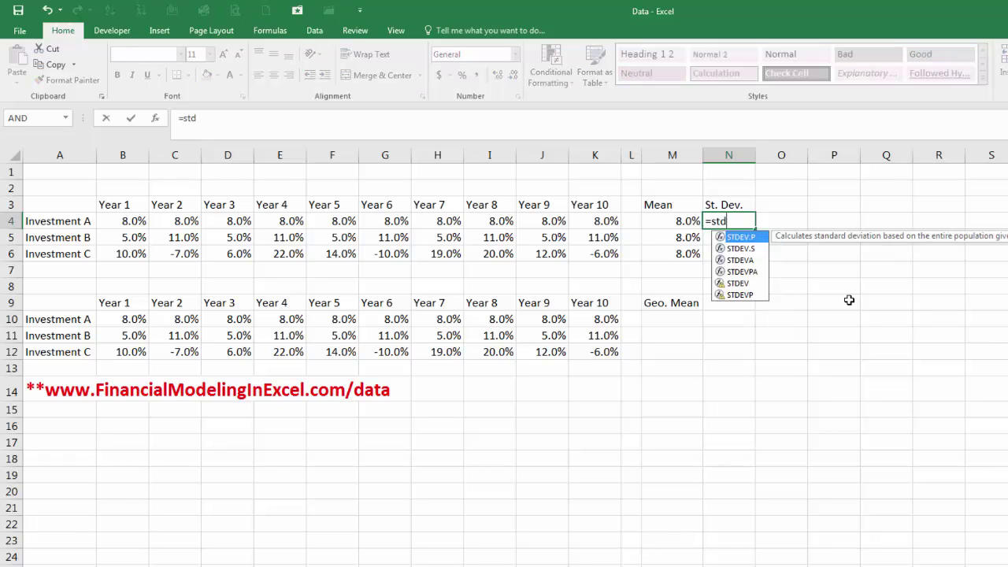
type("eva")
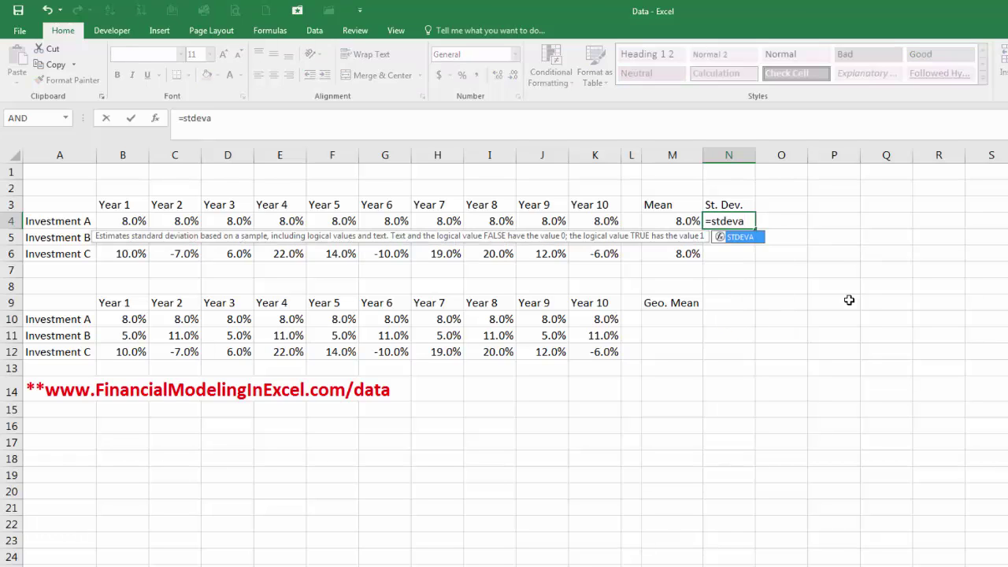
type("(")
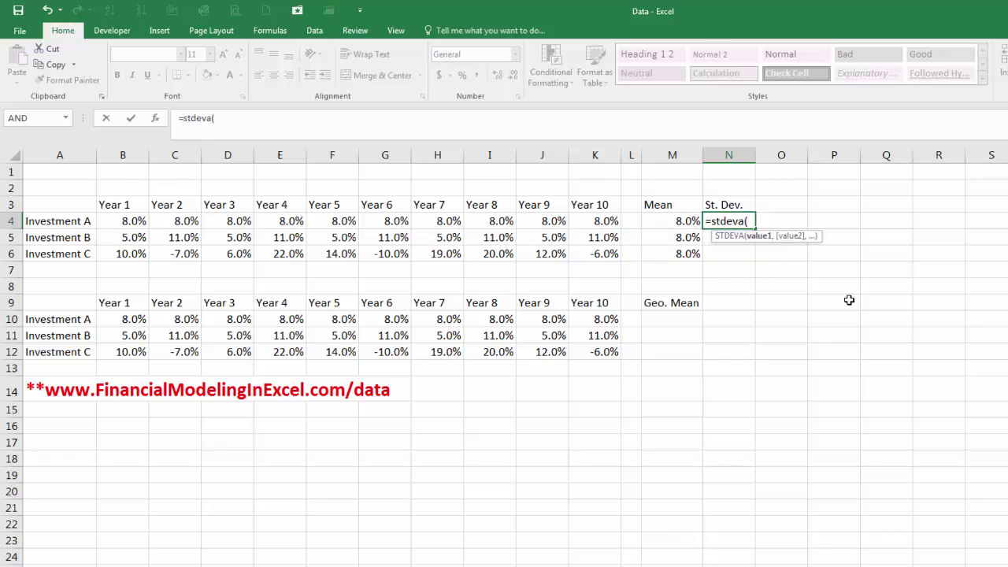
key("Left")
key("Left")
key("Left")
key("shift+Left")
key("shift+Left")
key("shift+Left")
key("shift+Left")
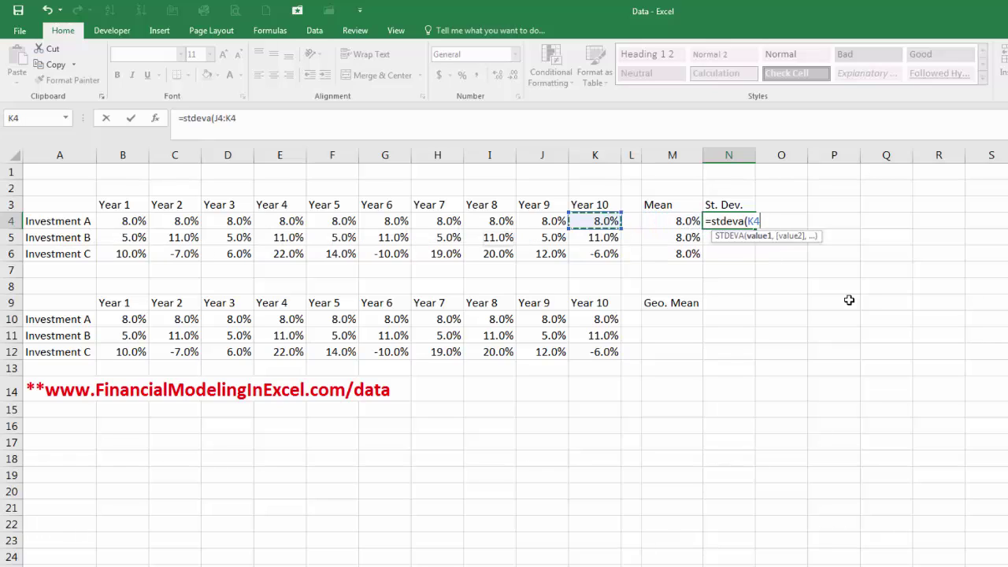
key("shift+Left")
key("shift+Left")
key("shift+Left")
key("shift+Left")
key("shift+Left")
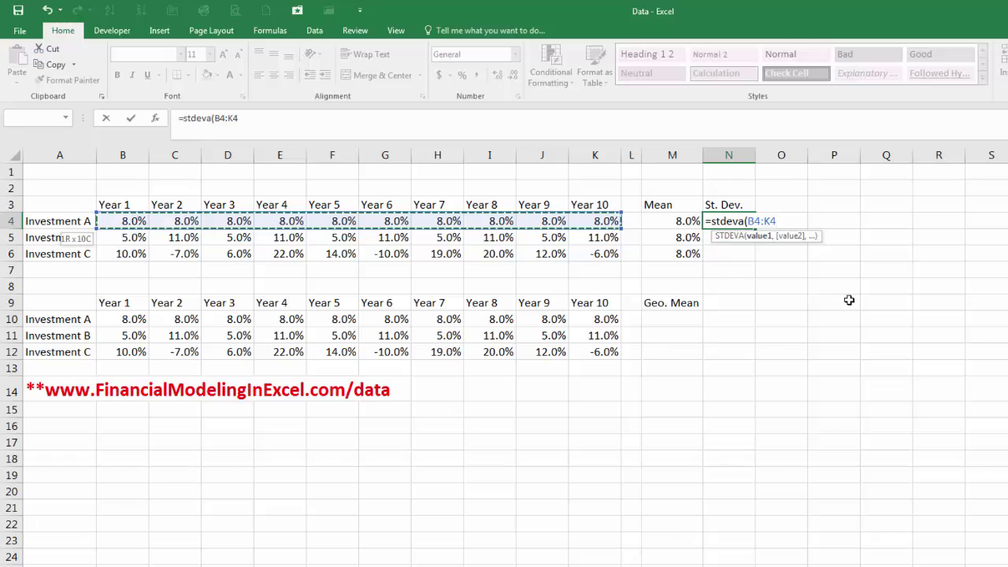
key("Return")
key("Up")
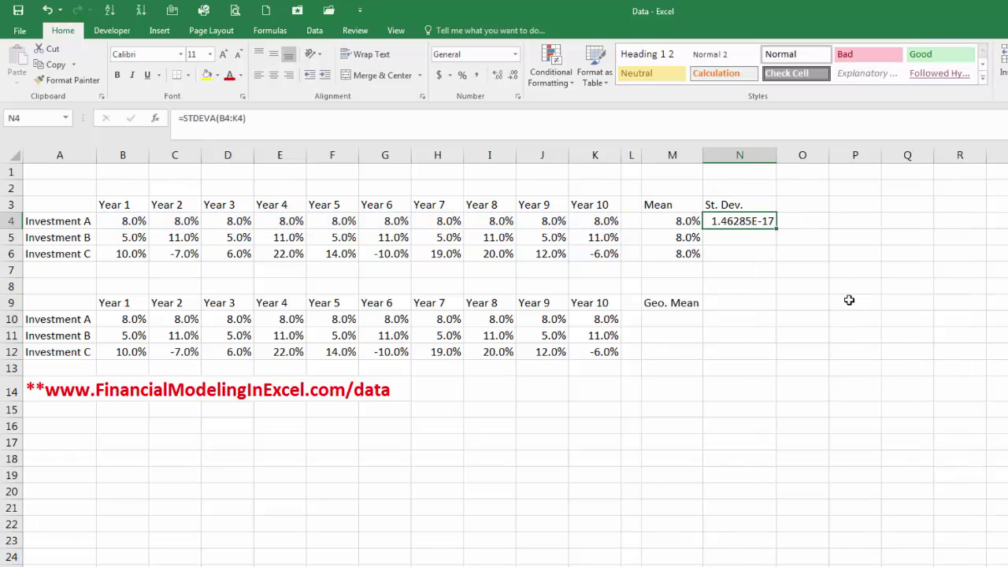
Apply Comma Style, autofit column N, and fill the deviation down to N6 (0.00, 0.03, 0.12)
left_click(476, 74)
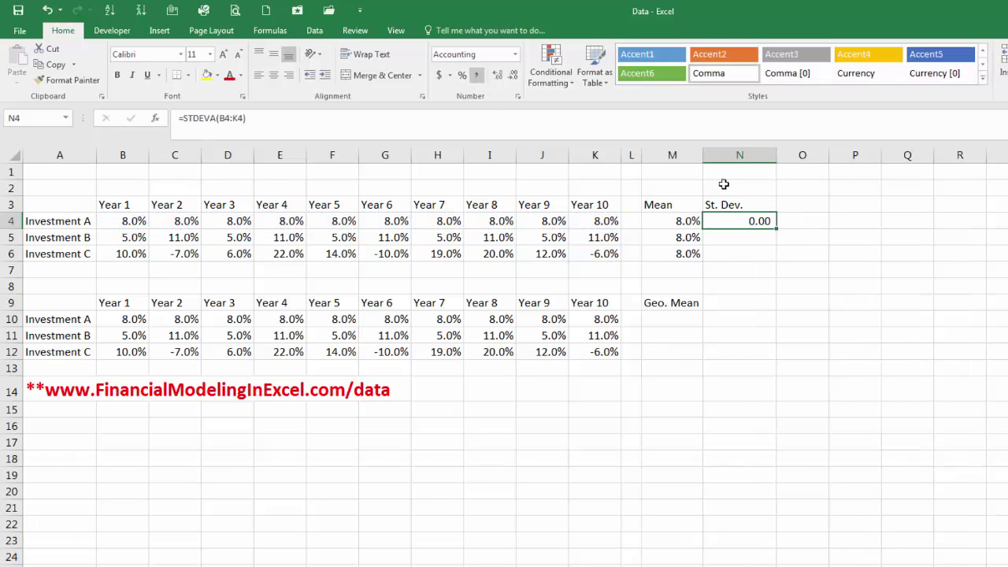
double_click(777, 155)
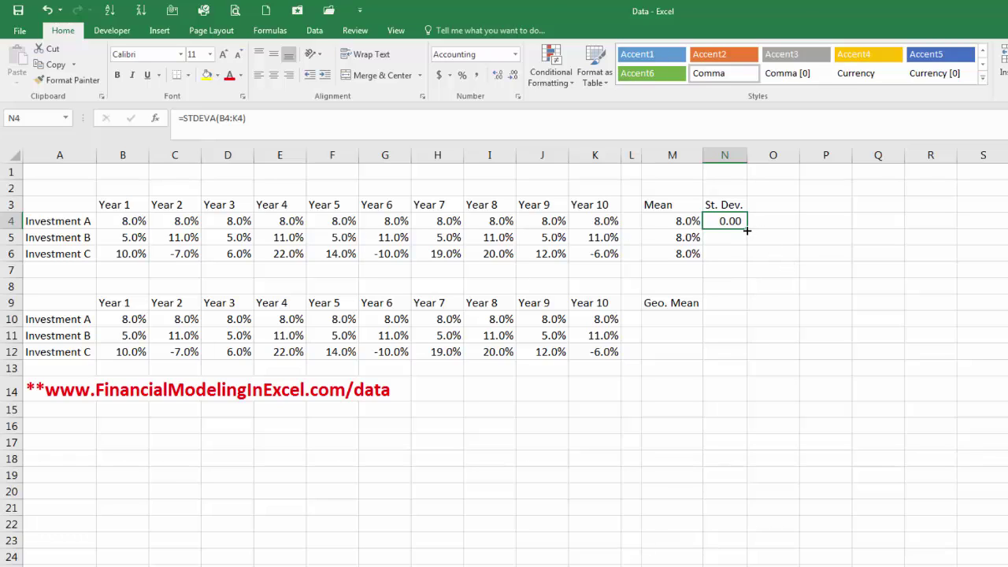
left_click_drag(747, 230, 747, 259)
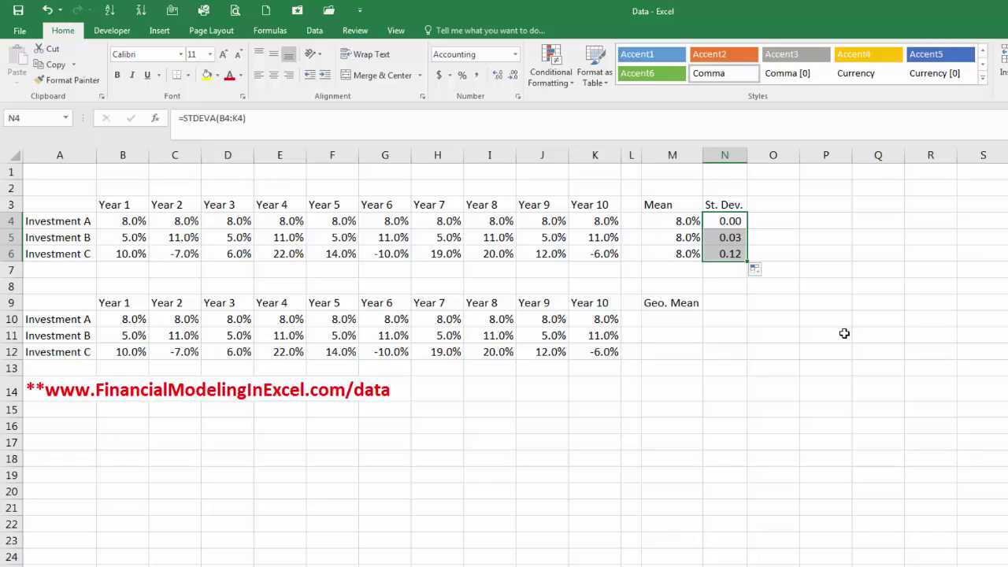
left_click(737, 237)
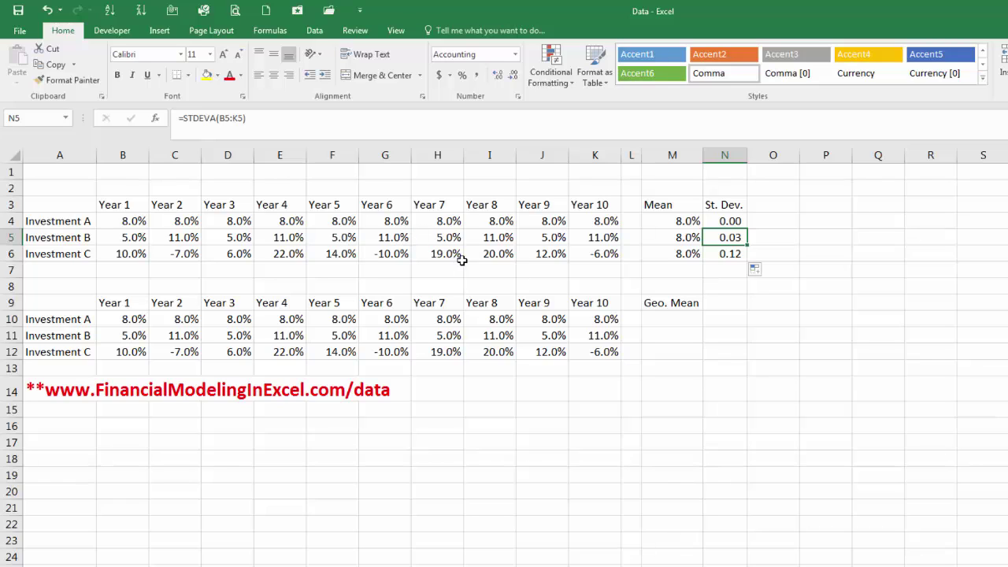
key("Down")
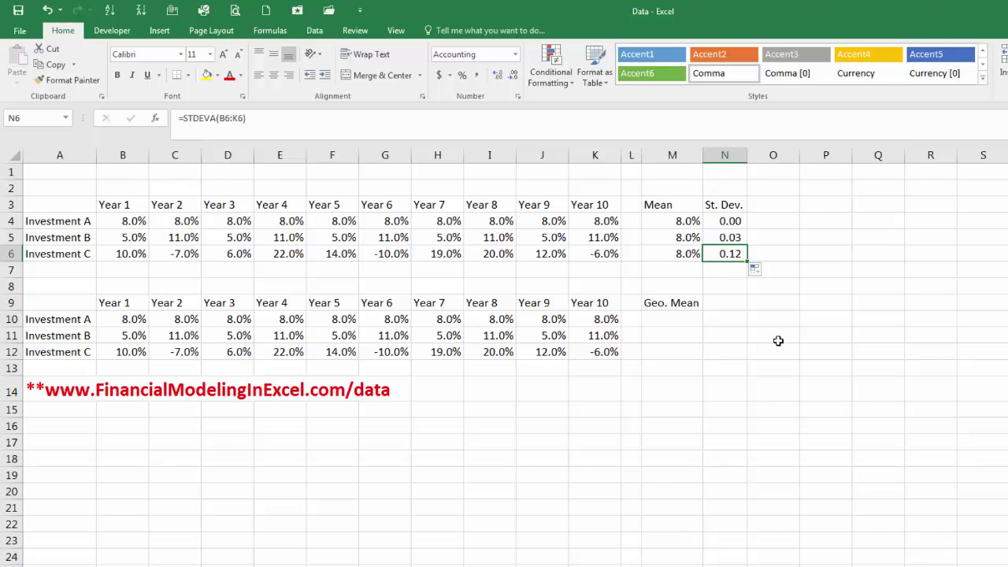
Link B16 to B9 and fill the Year 1–Year 10 headings across to K16
left_click(677, 322)
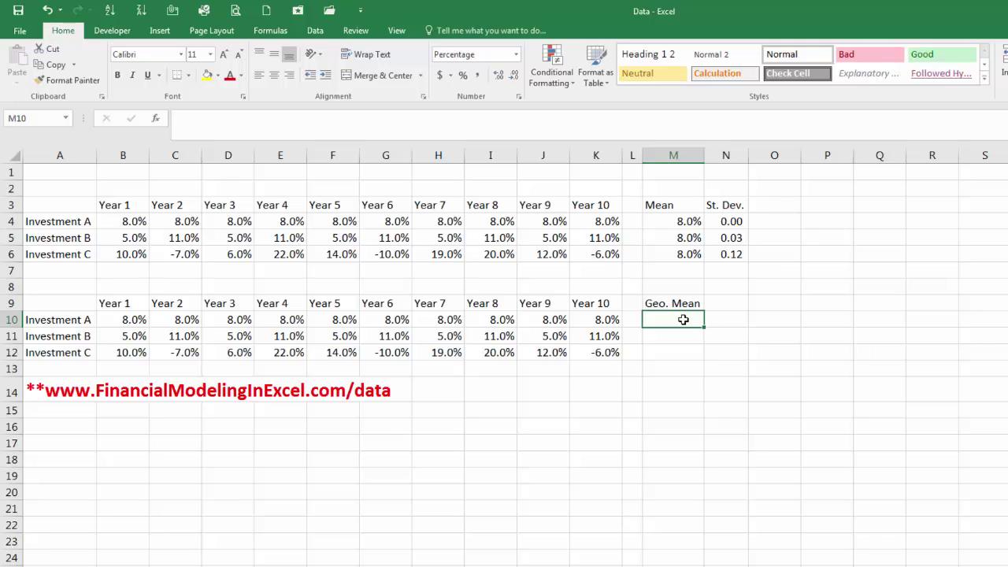
left_click(66, 426)
left_click(112, 428)
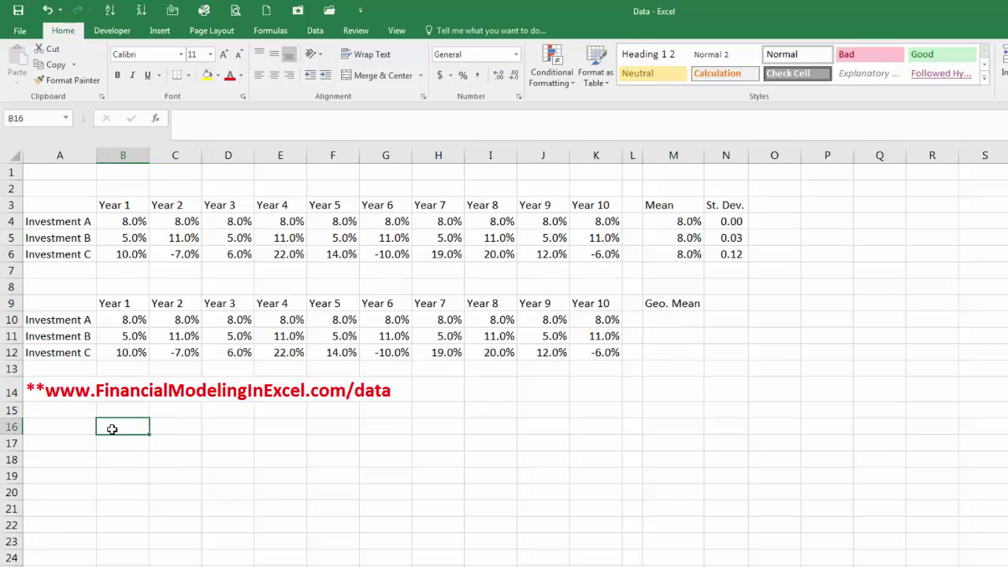
type("=")
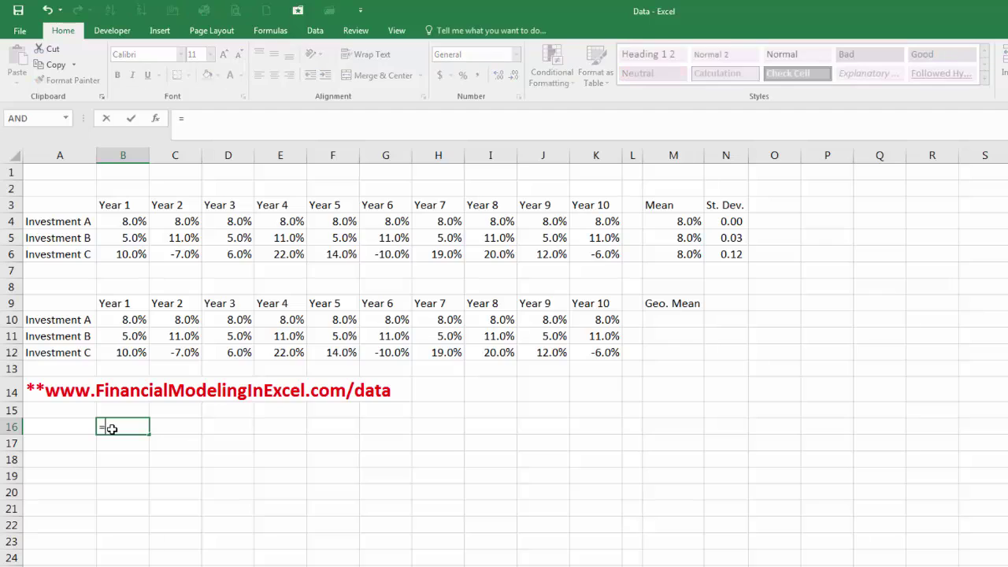
left_click(124, 303)
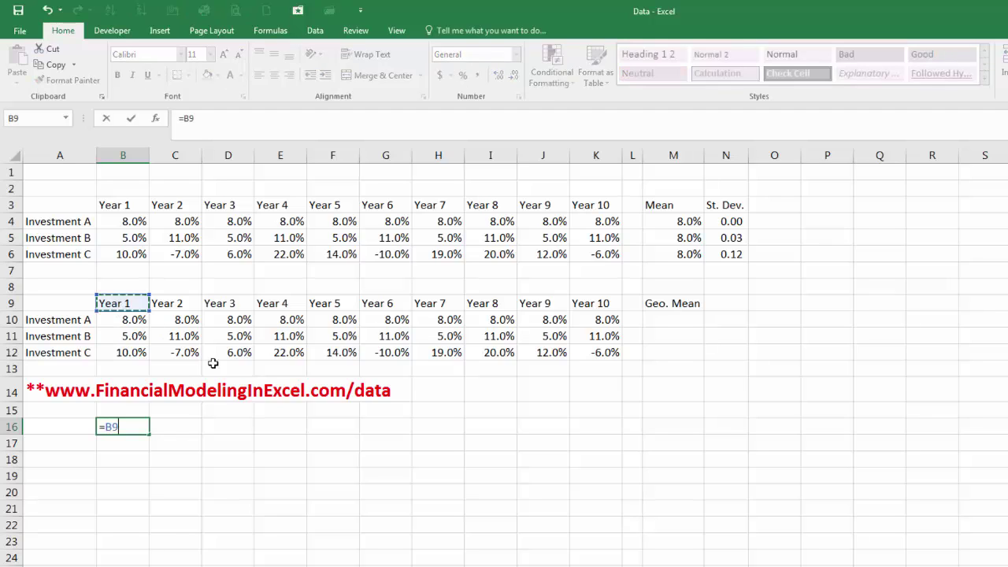
key("ctrl+Return")
key("Return")
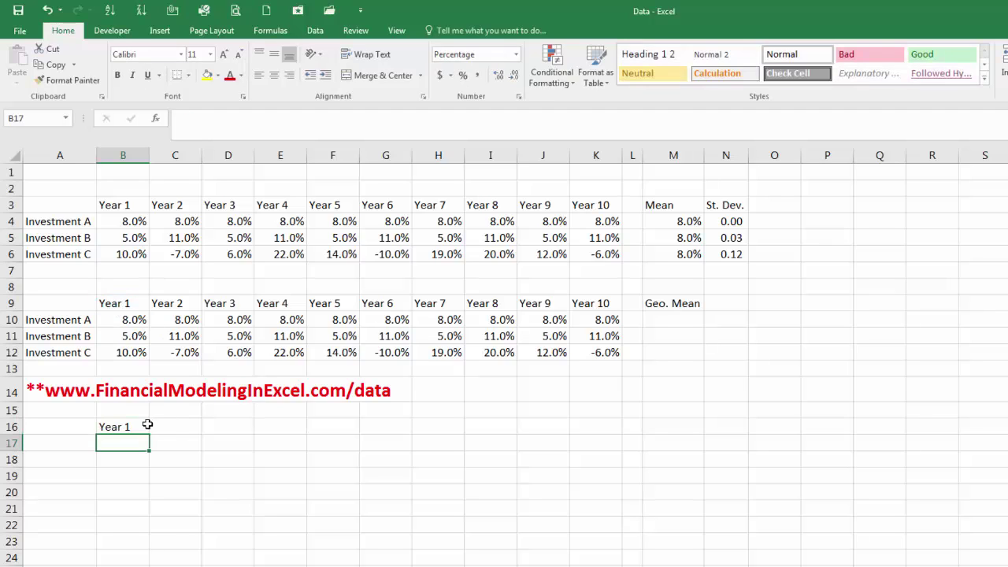
left_click(147, 426)
left_click_drag(453, 429, 622, 429)
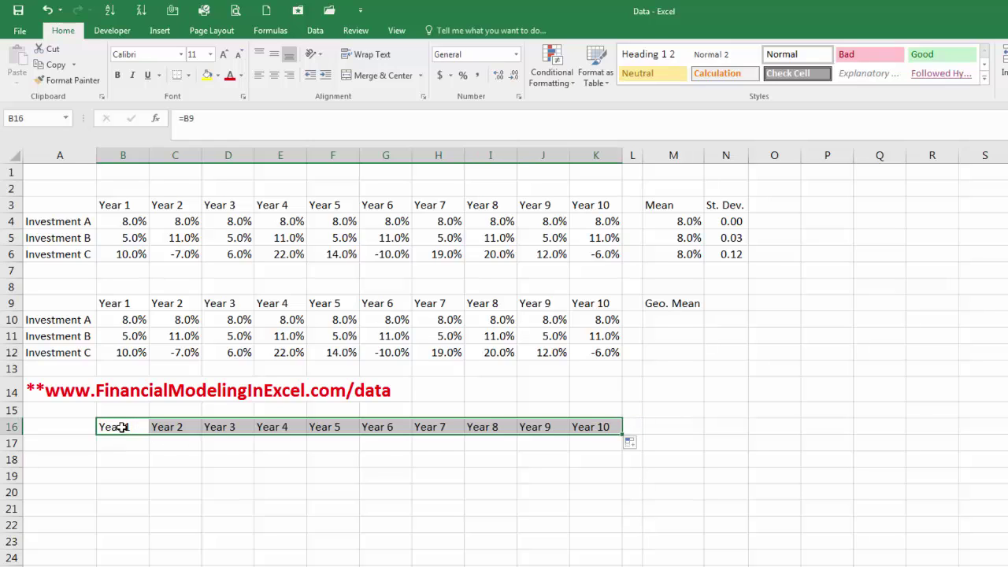
Paste the link into A17 and fill Investment A–C labels down to A19
left_click(124, 428)
right_click(124, 429)
left_click(150, 453)
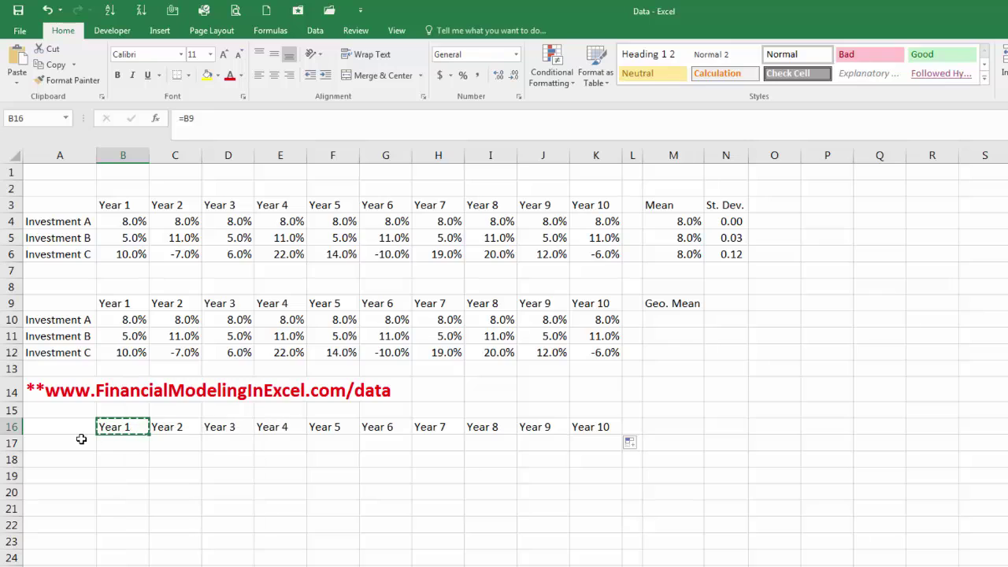
left_click(82, 443)
right_click(83, 445)
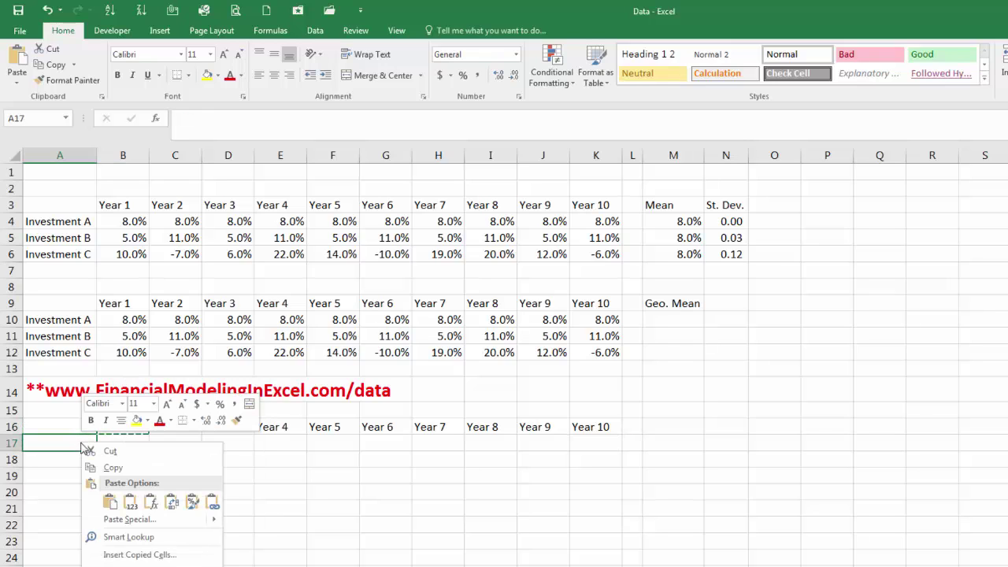
left_click(109, 502)
left_click_drag(96, 452, 93, 482)
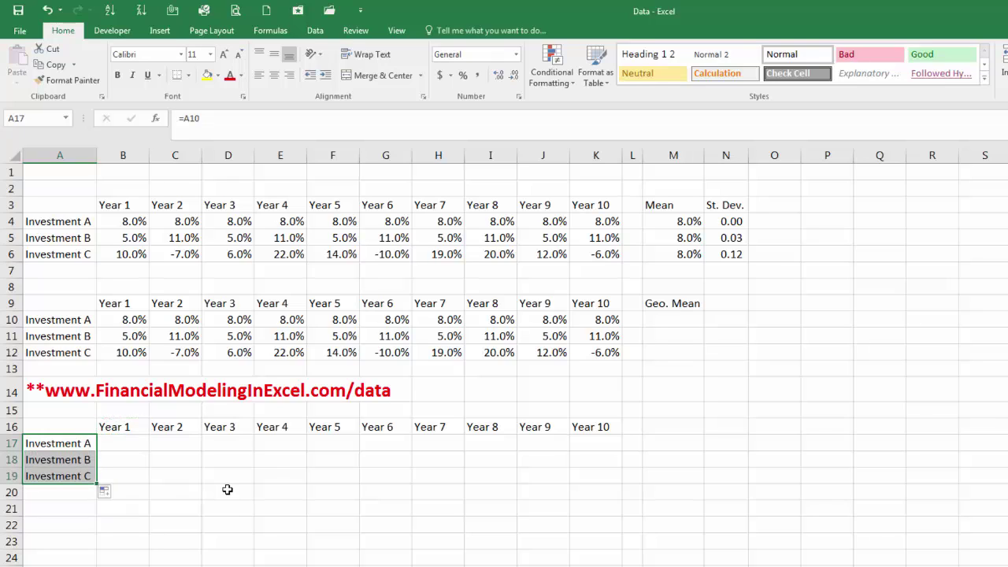
Enter =1+B10 in B17 and fill it across to K17 and down to row 19
left_click(134, 448)
type("=1+")
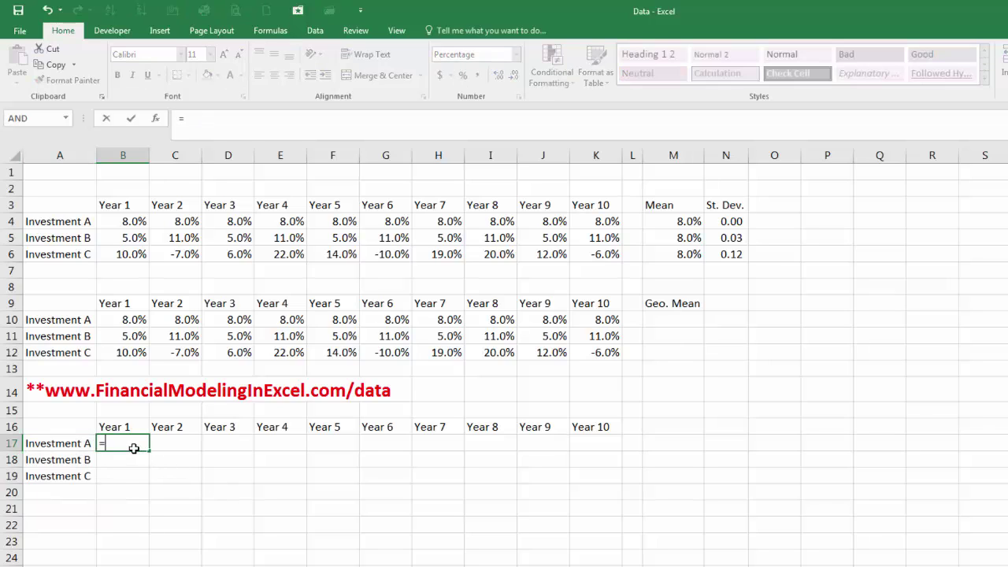
left_click(116, 320)
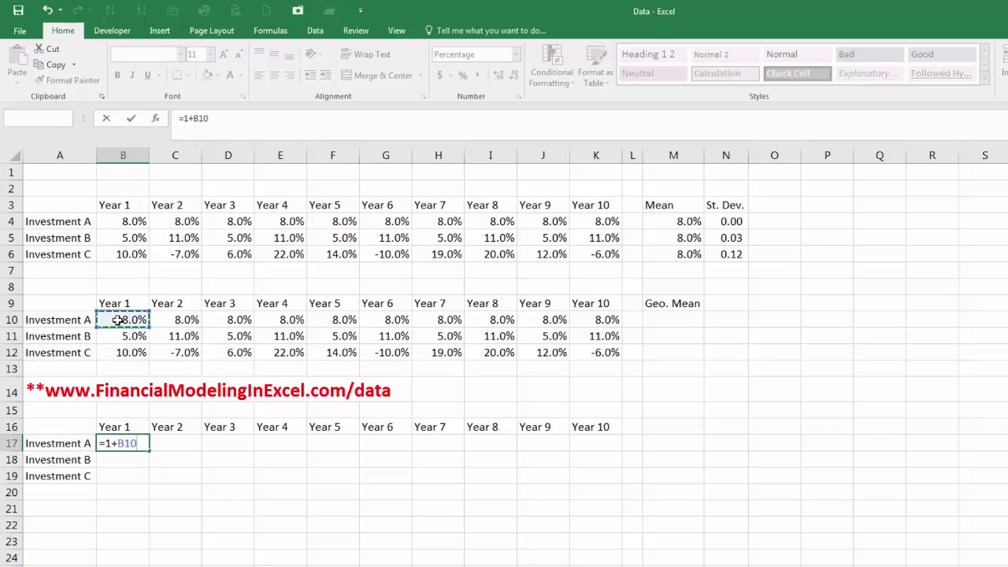
key("Return")
left_click(126, 443)
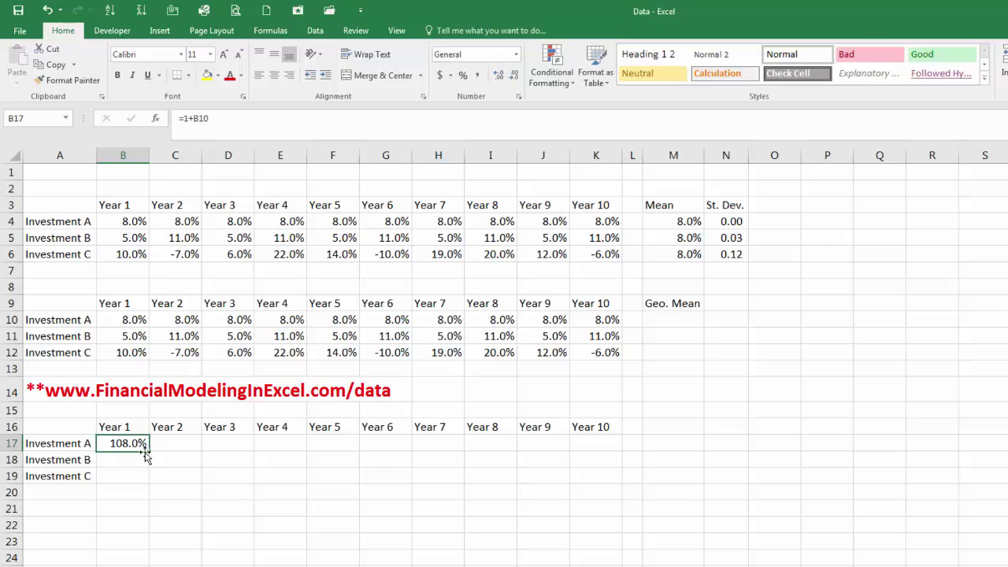
left_click_drag(149, 452, 606, 480)
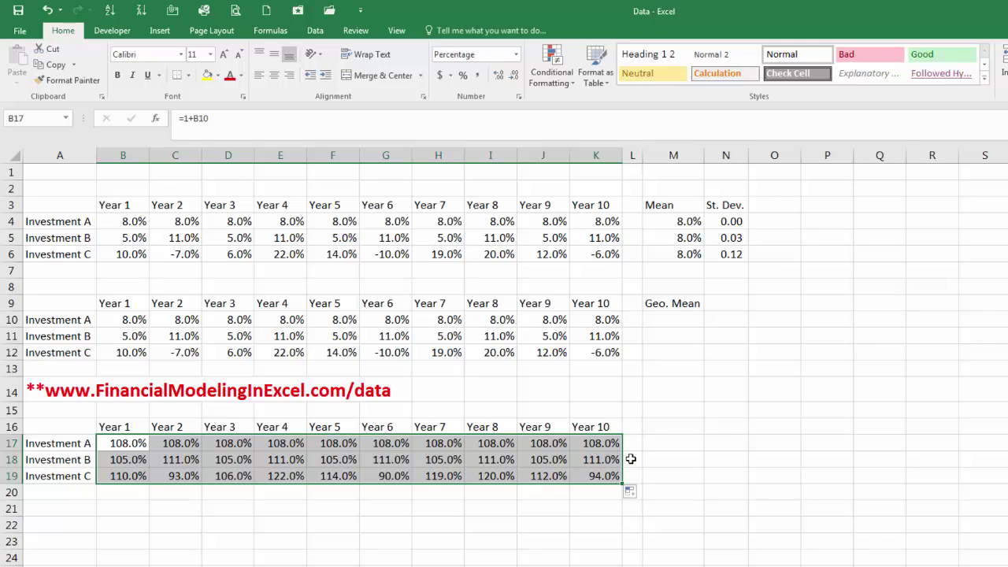
Enter =PRODUCT(B17:K17) in M17, giving Investment A's total growth of 215.9%
left_click(661, 440)
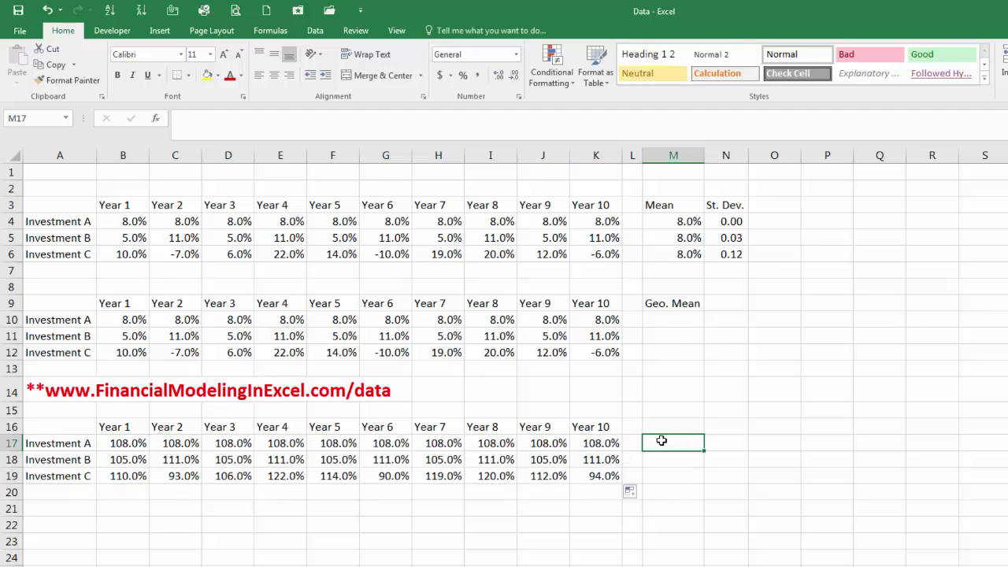
type("=")
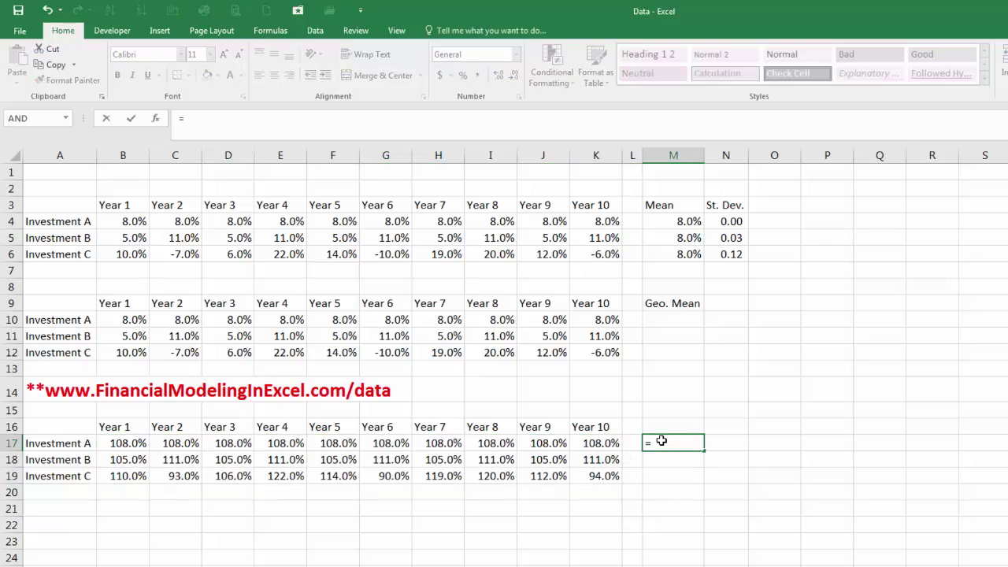
type("product")
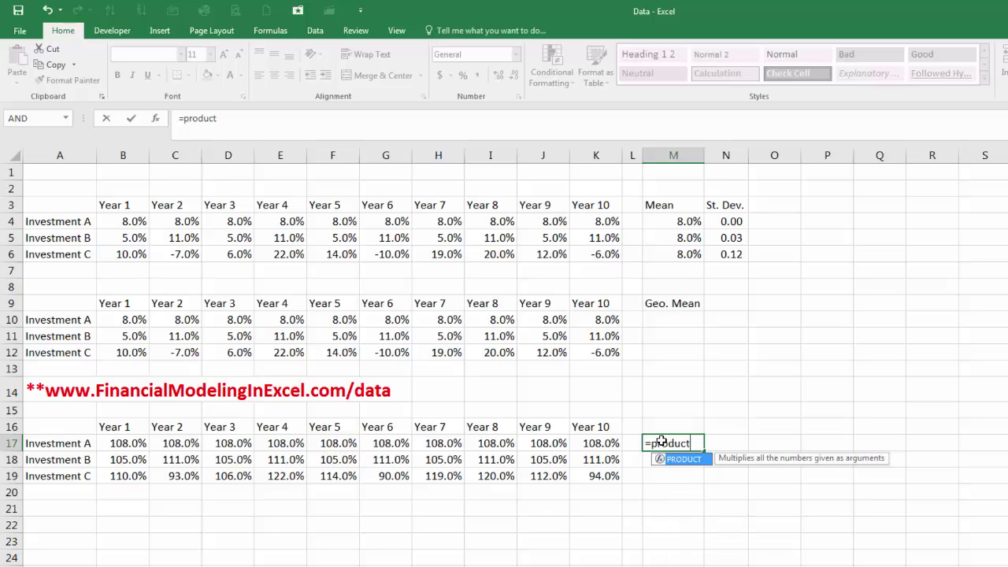
type("(")
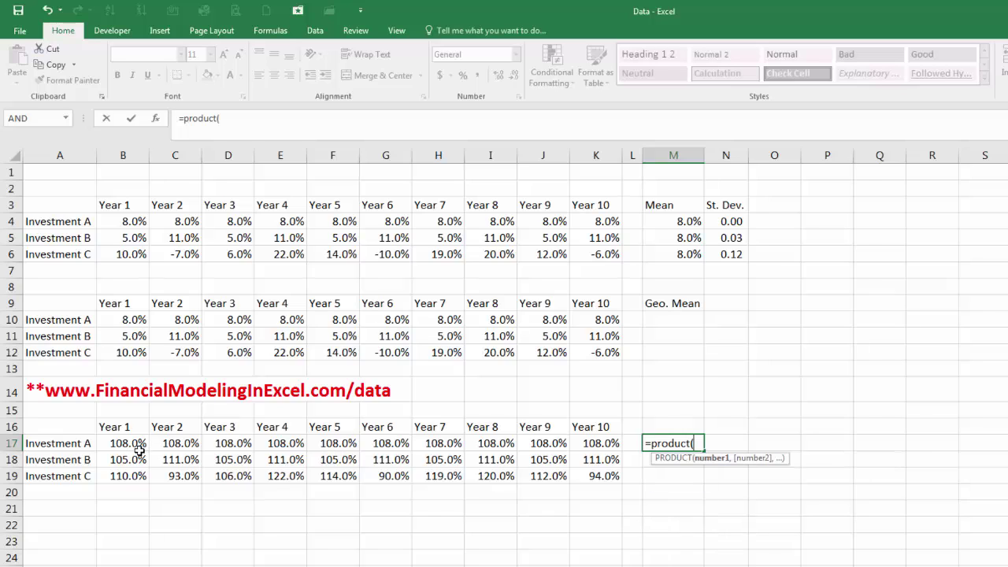
left_click_drag(130, 443, 592, 445)
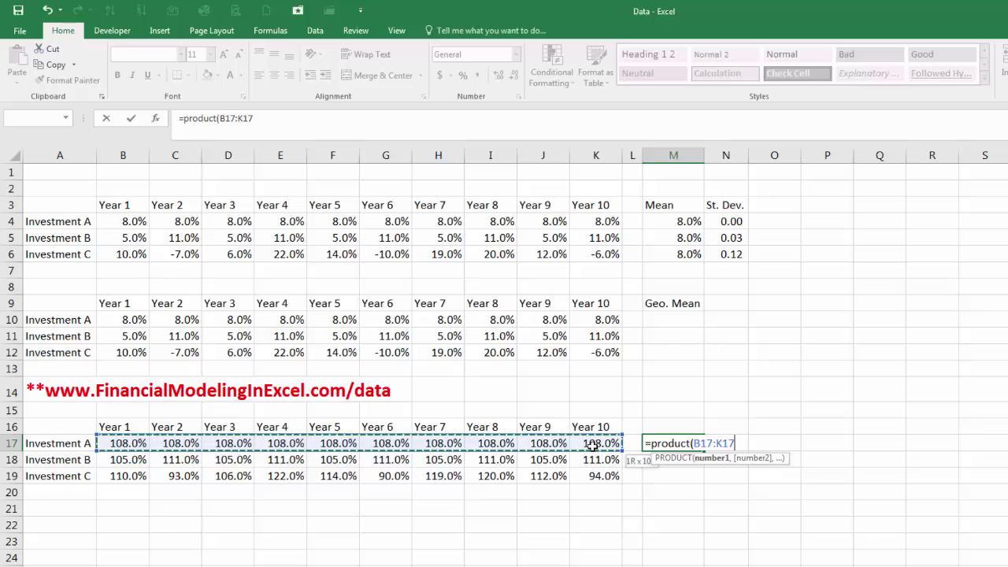
type(")")
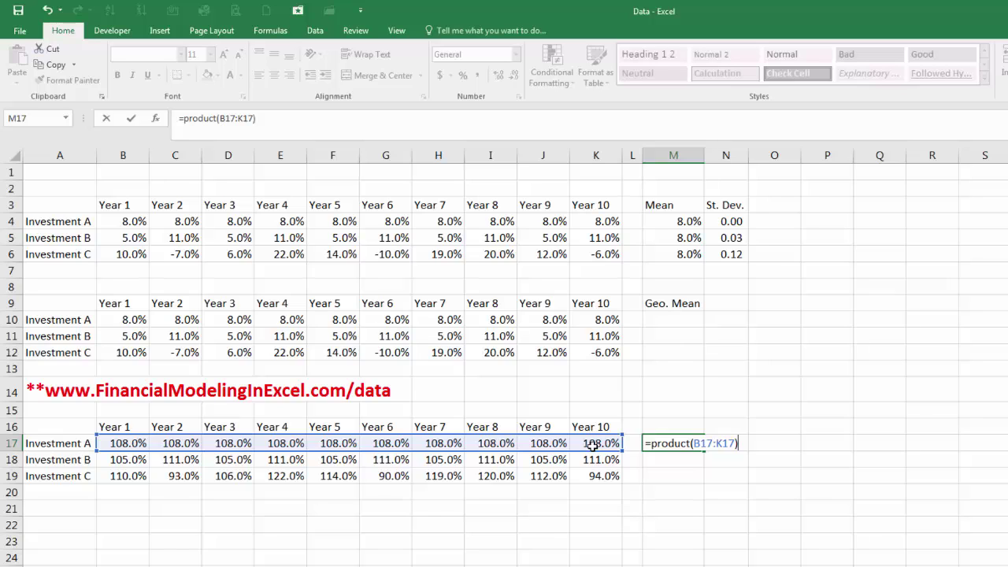
key("Return")
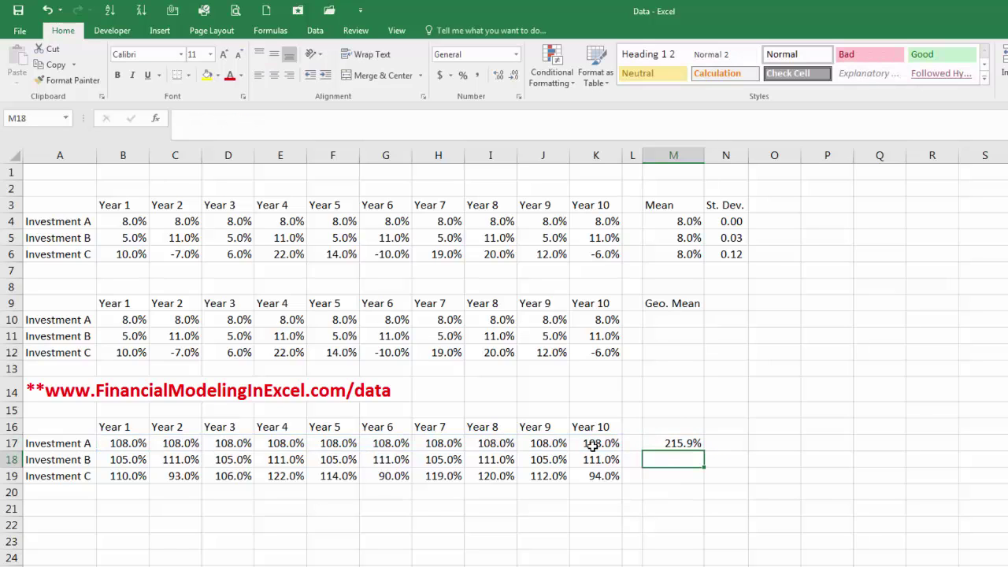
key("Up")
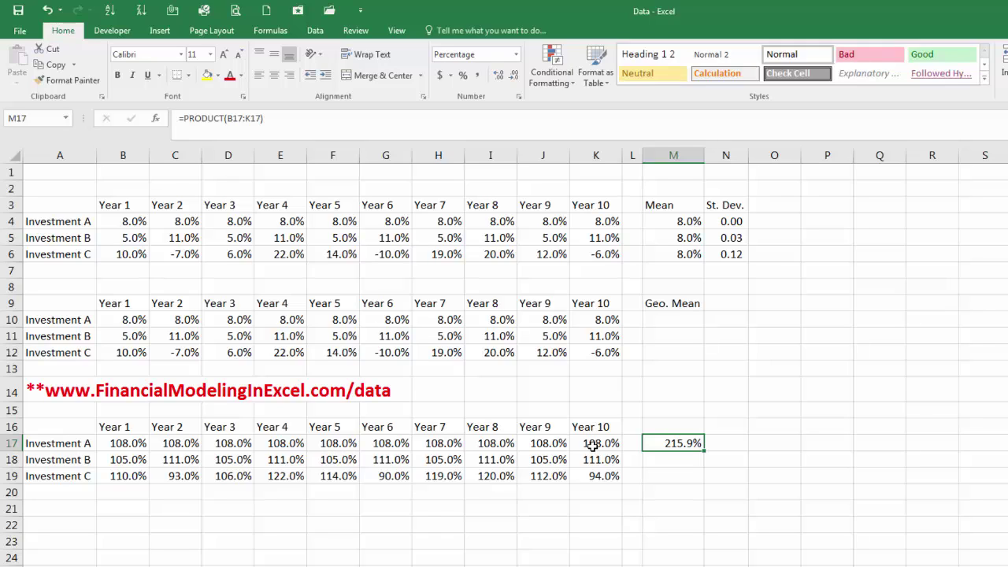
Type the headings 'Total' in M16 and 'Geo Ave.' in N16
key("Right")
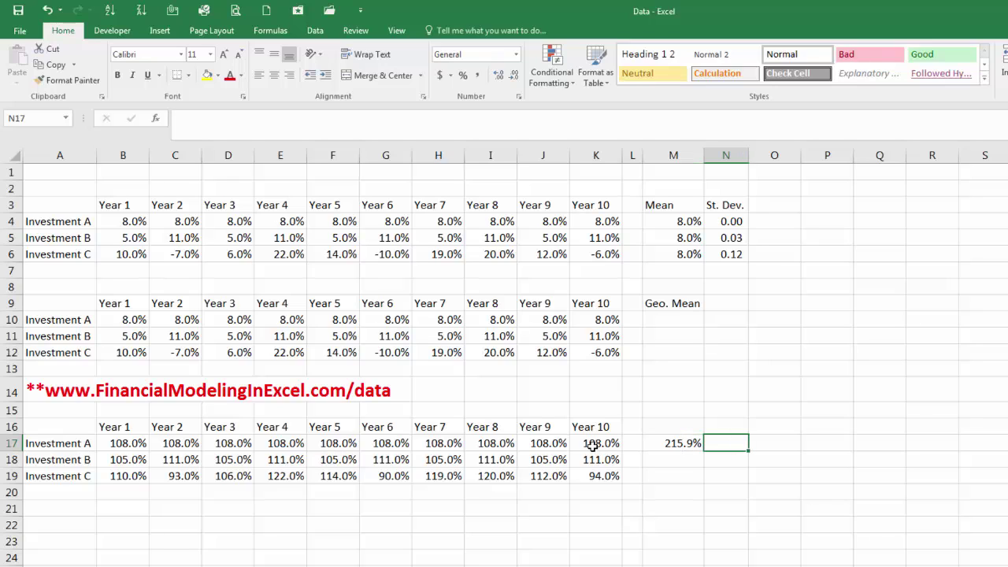
key("Up")
key("Left")
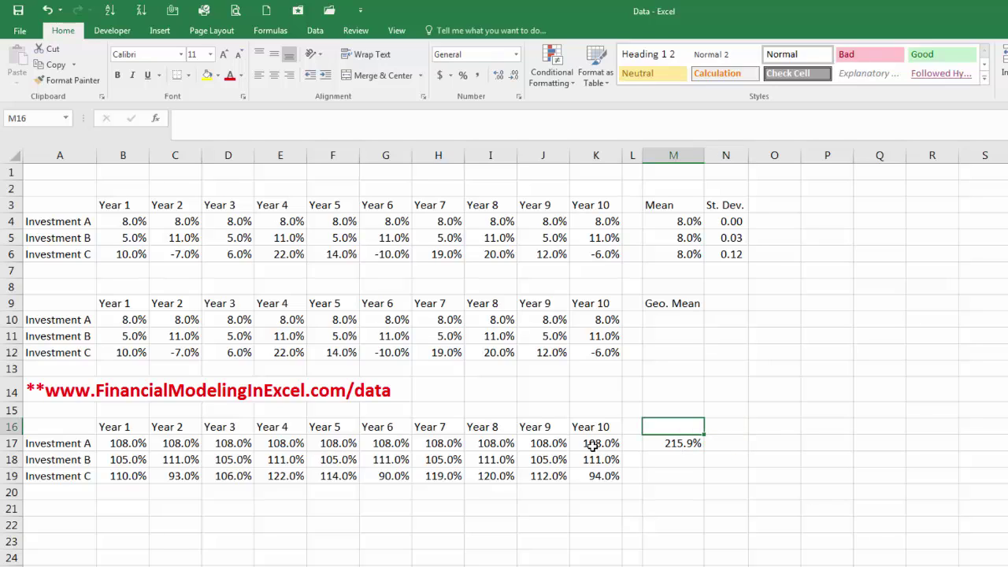
type("ot")
key("BackSpace")
key("BackSpace")
type("T")
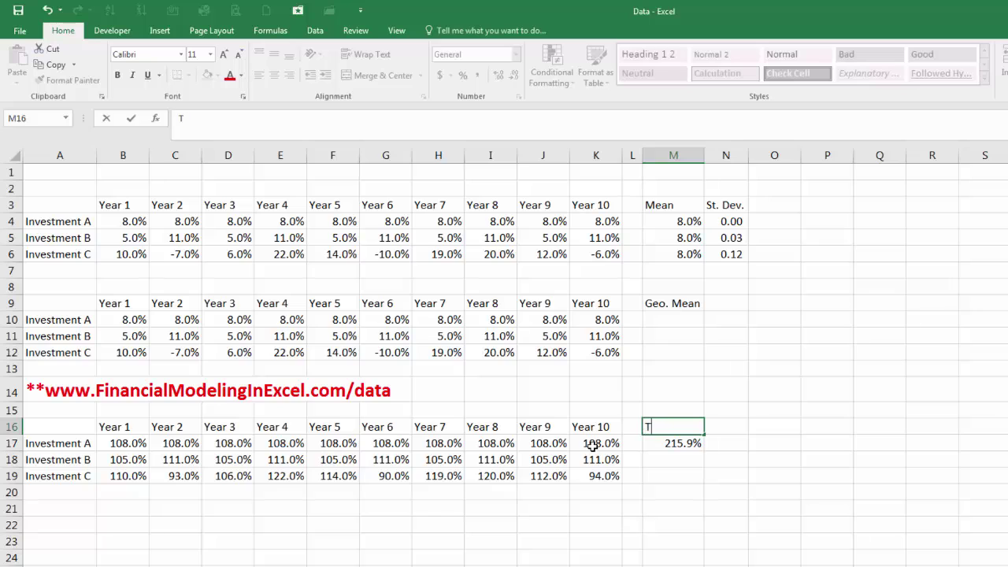
type("otal")
key("Tab")
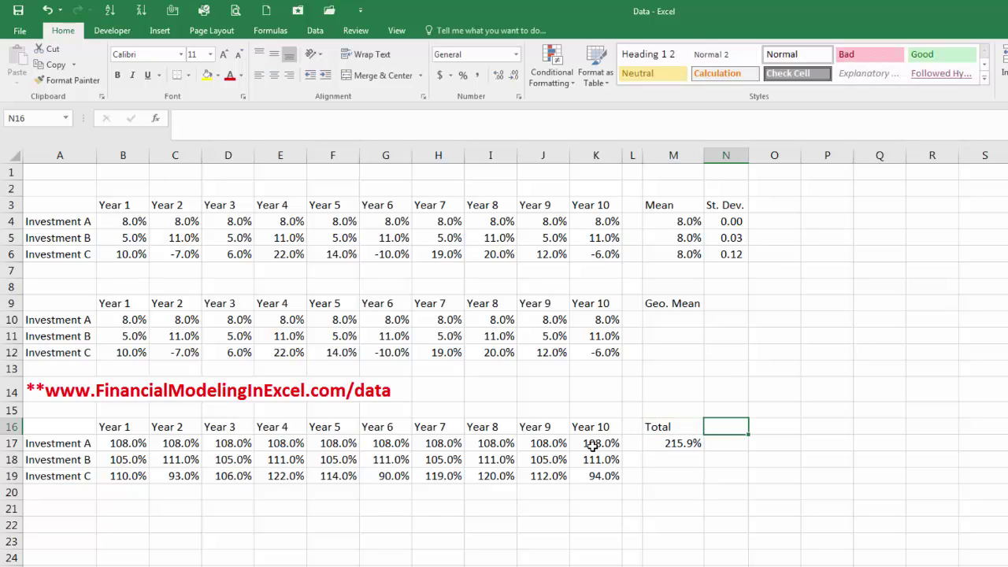
type("Aver")
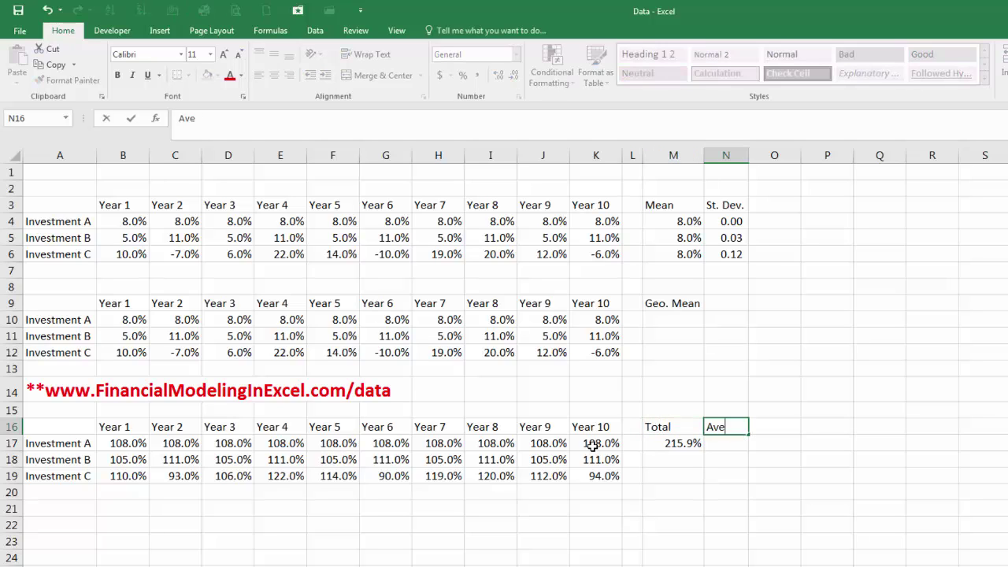
key("BackSpace")
key("BackSpace")
key("BackSpace")
key("BackSpace")
type("Geo Ave.")
key("Return")
key("Right")
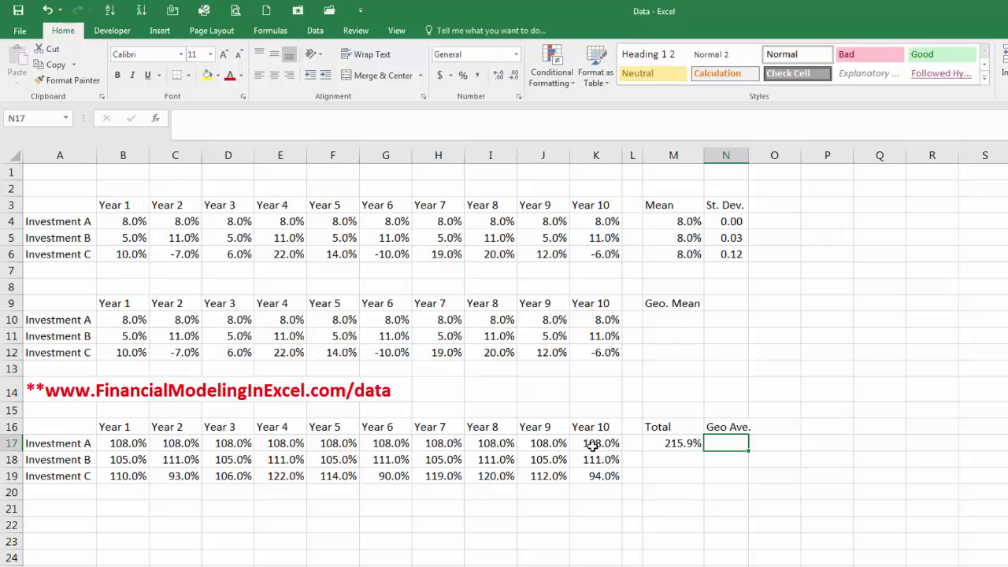
Enter =M17^(1/10)-1 in N17 for Investment A's geometric average
type("=")
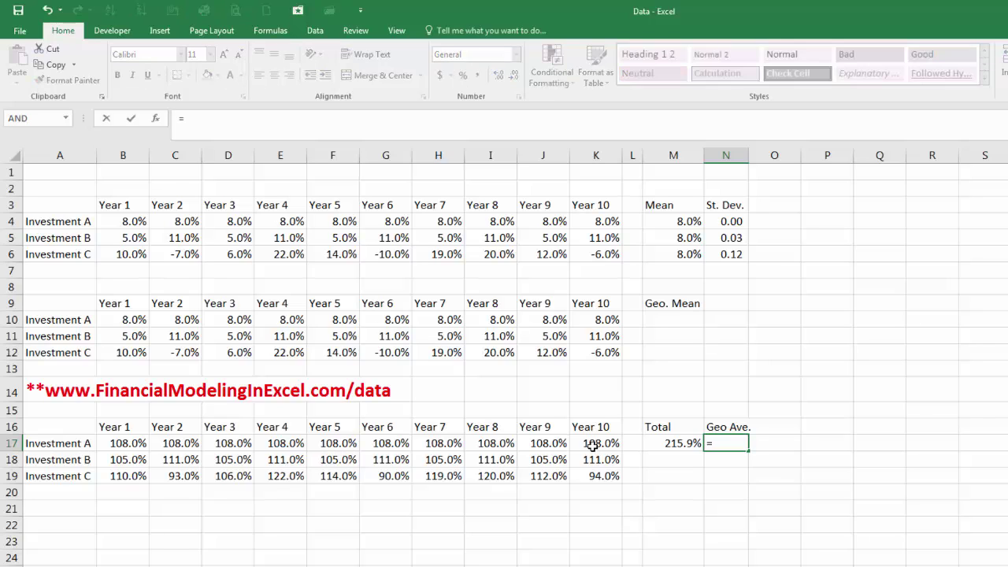
key("Left")
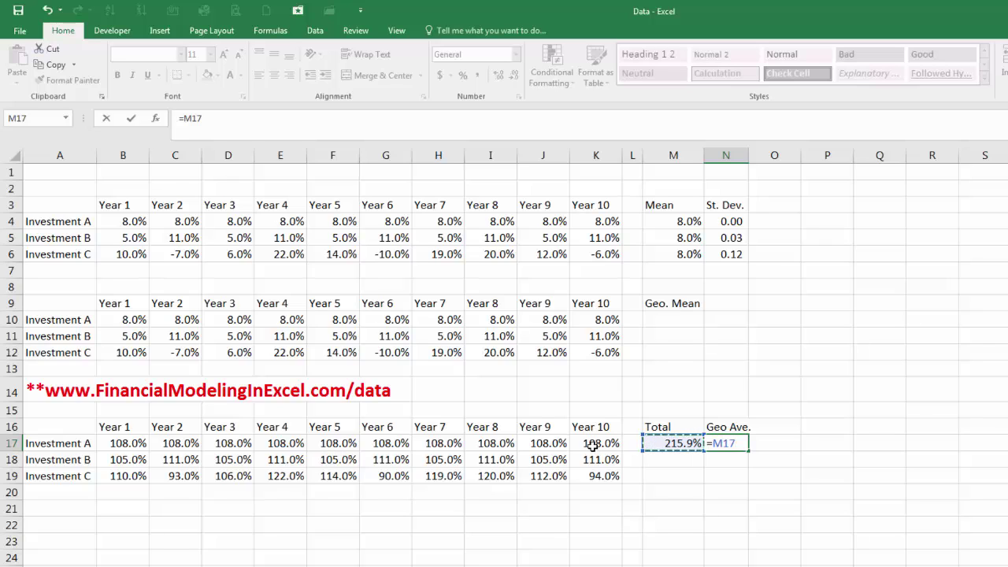
type("^(1/10")
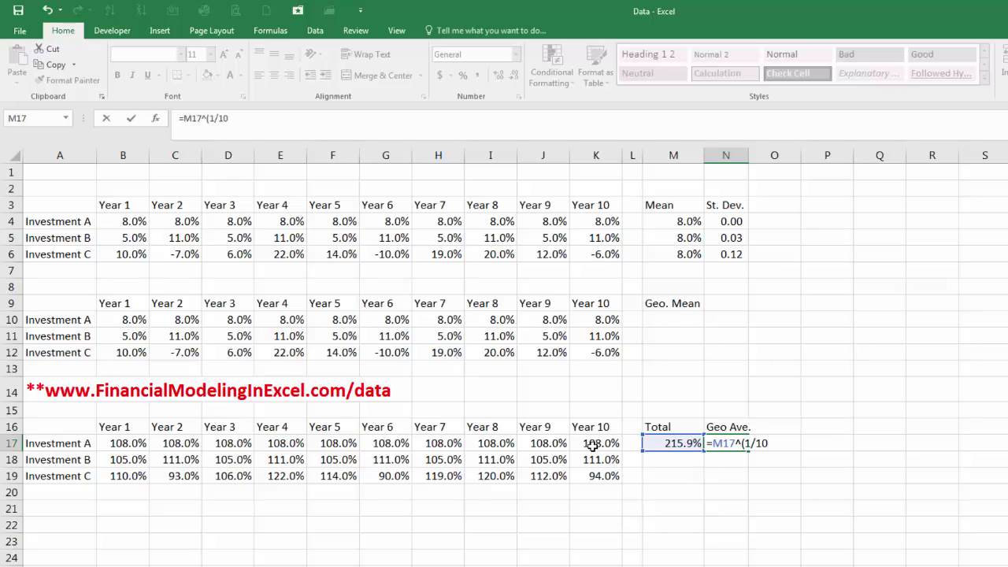
type(")-1")
key("Return")
Format N17 as a percentage with one decimal, showing 8.0%, and review its formula
key("Up")
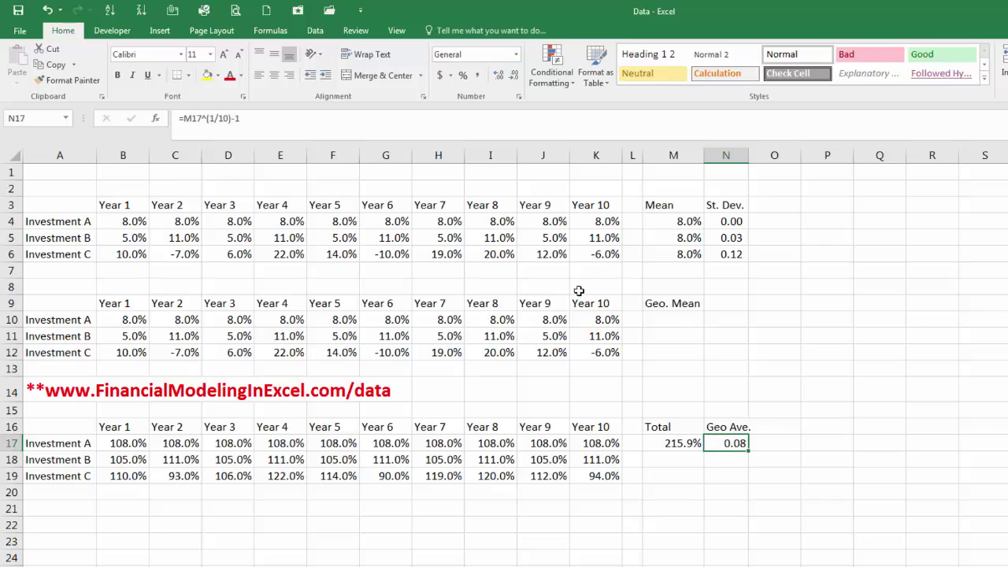
left_click(463, 75)
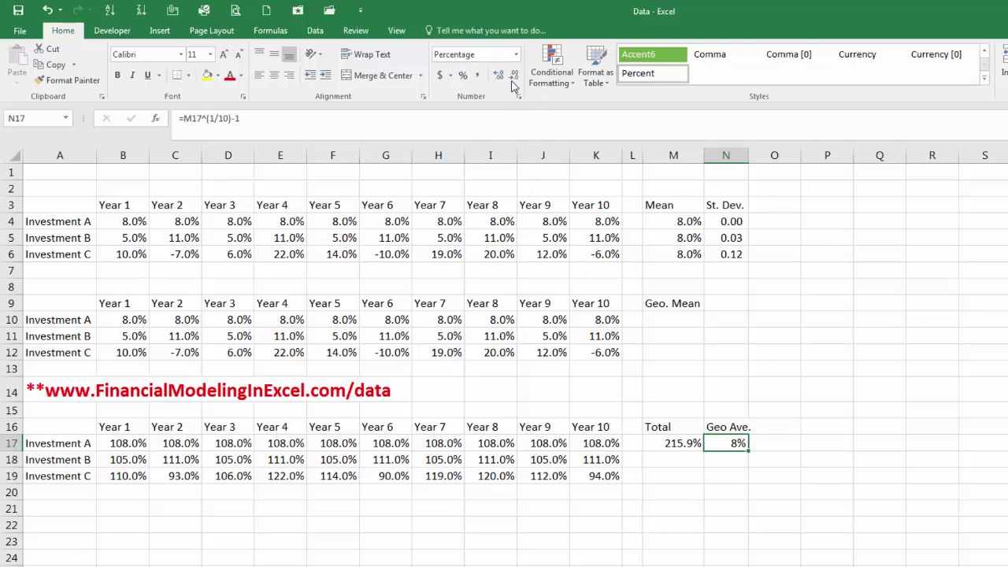
left_click(499, 78)
key("F2")
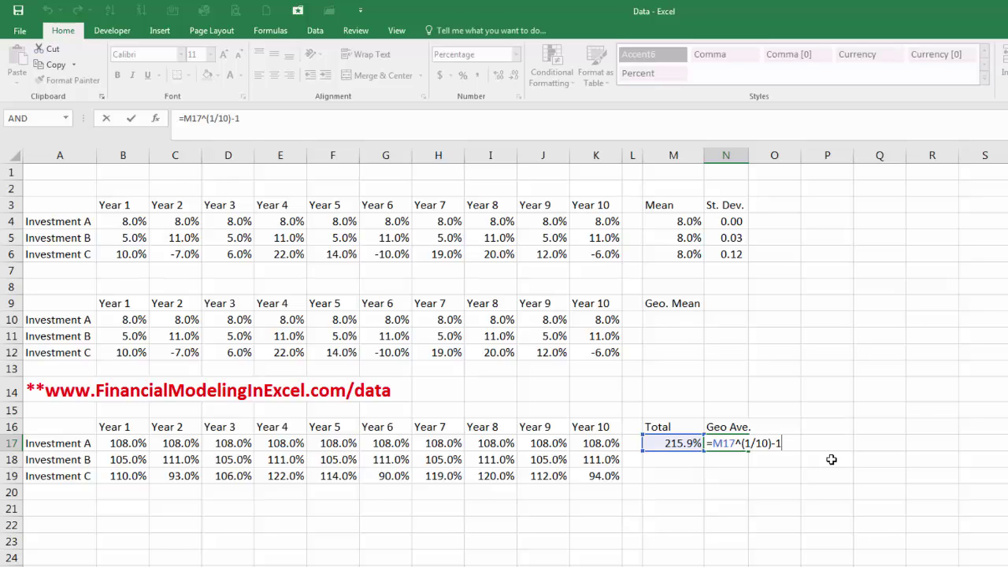
key("Return")
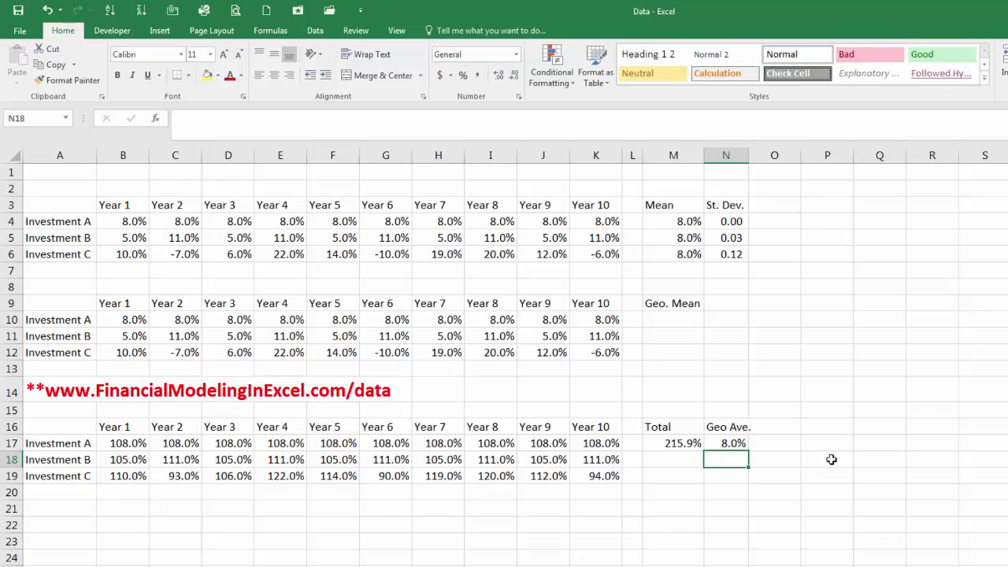
Fill the Total and Geo Ave. formulas down to row 19 for Investments B and C
left_click_drag(690, 444, 791, 511)
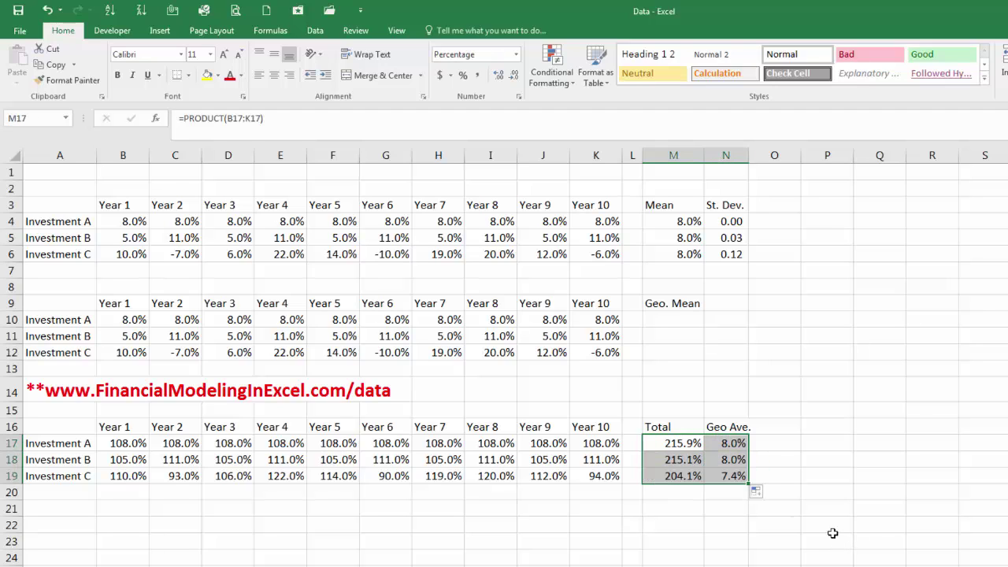
double_click(735, 465)
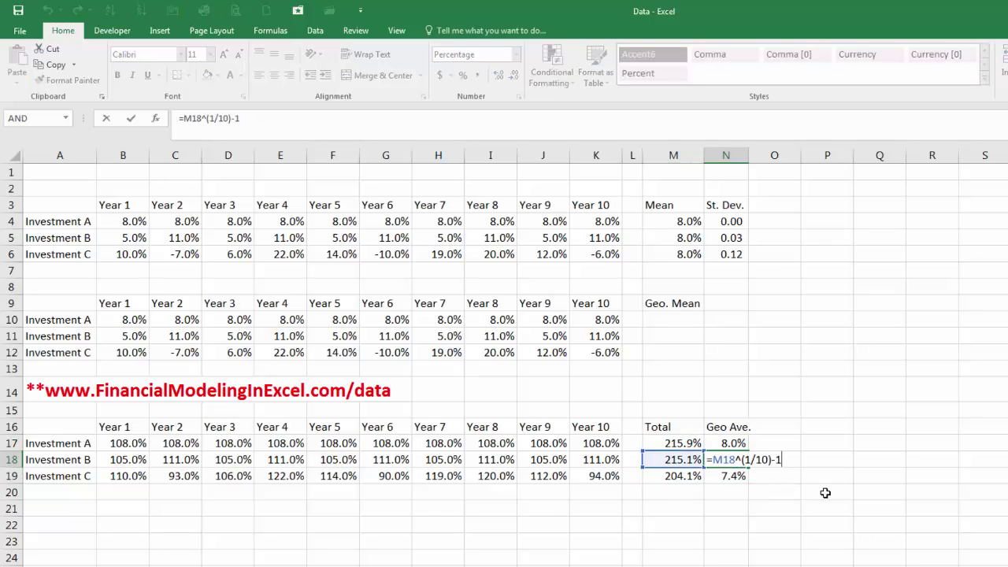
key("ctrl+Return")
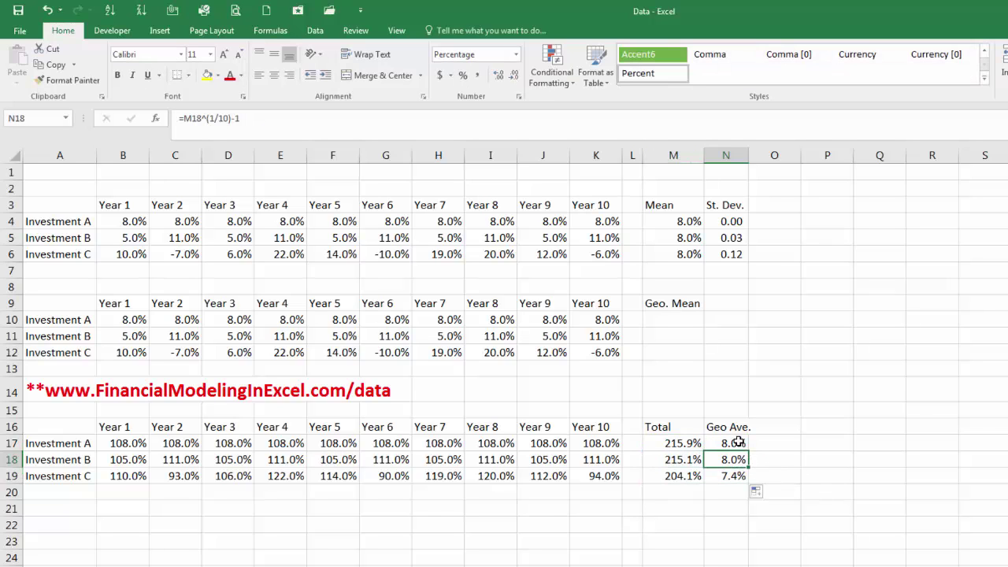
Show the geometric averages in N17:N19 with two decimals: 8.00%, 7.96%, 7.39%
left_click_drag(739, 441, 738, 477)
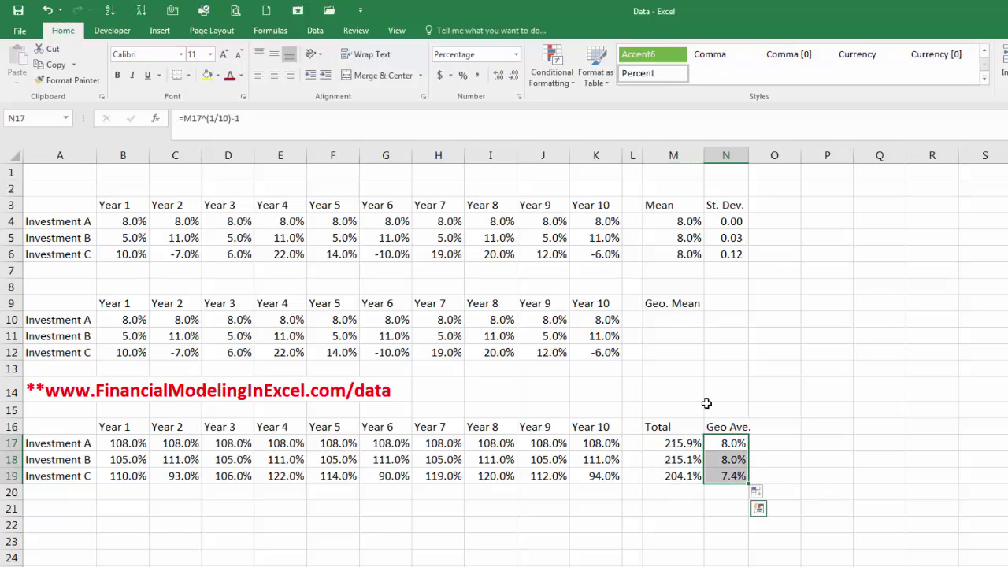
left_click(496, 77)
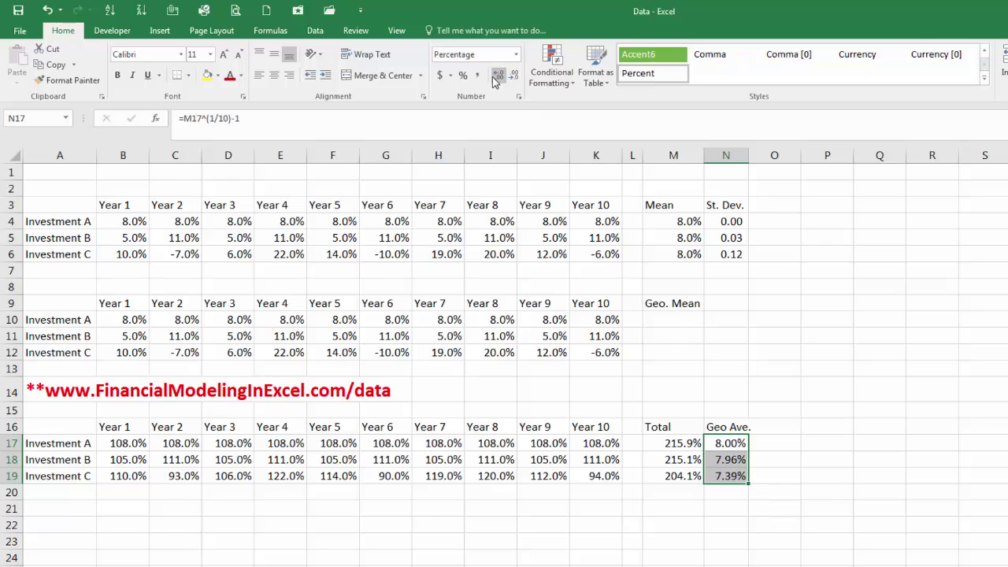
left_click(736, 461)
left_click(740, 474)
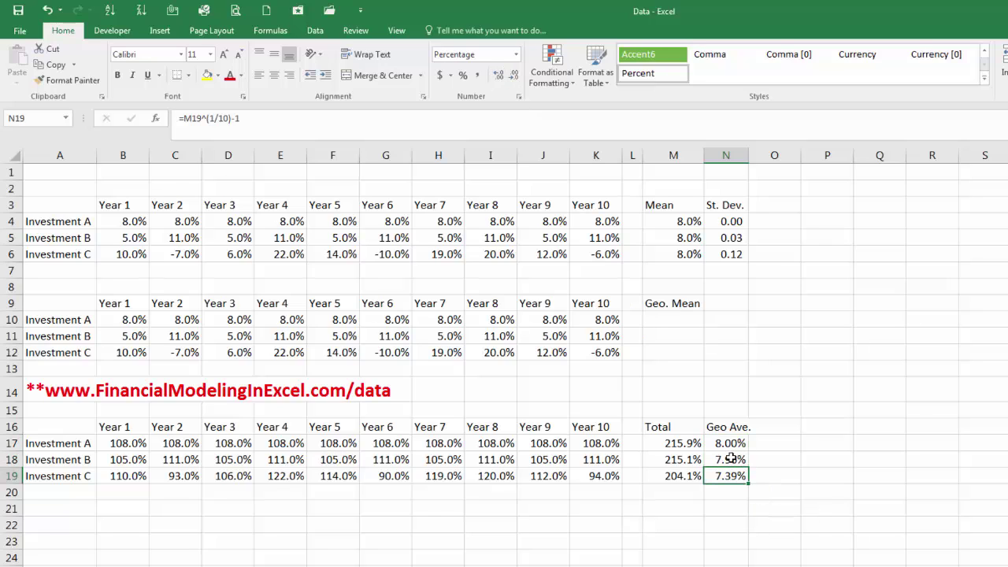
left_click(731, 458)
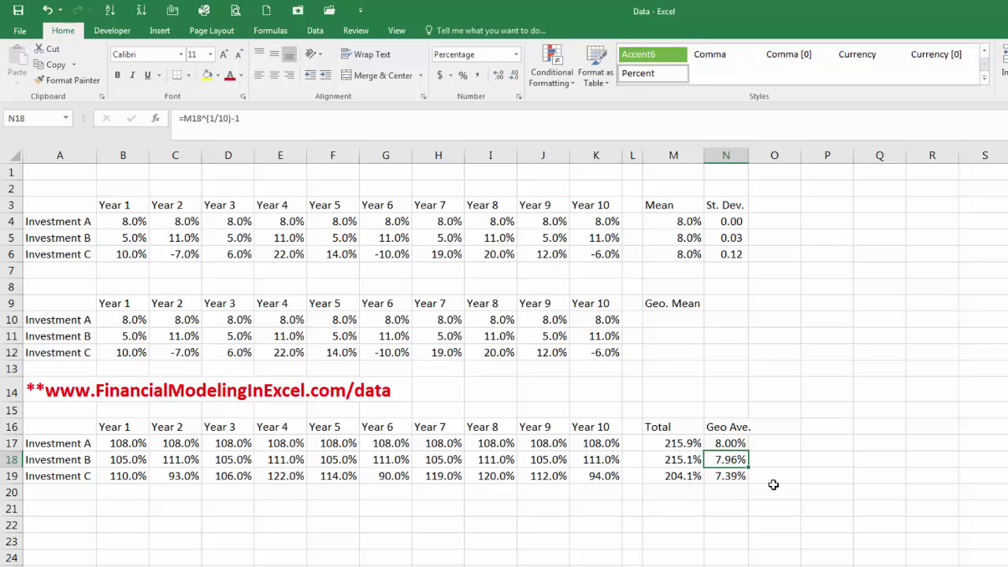
left_click(737, 237)
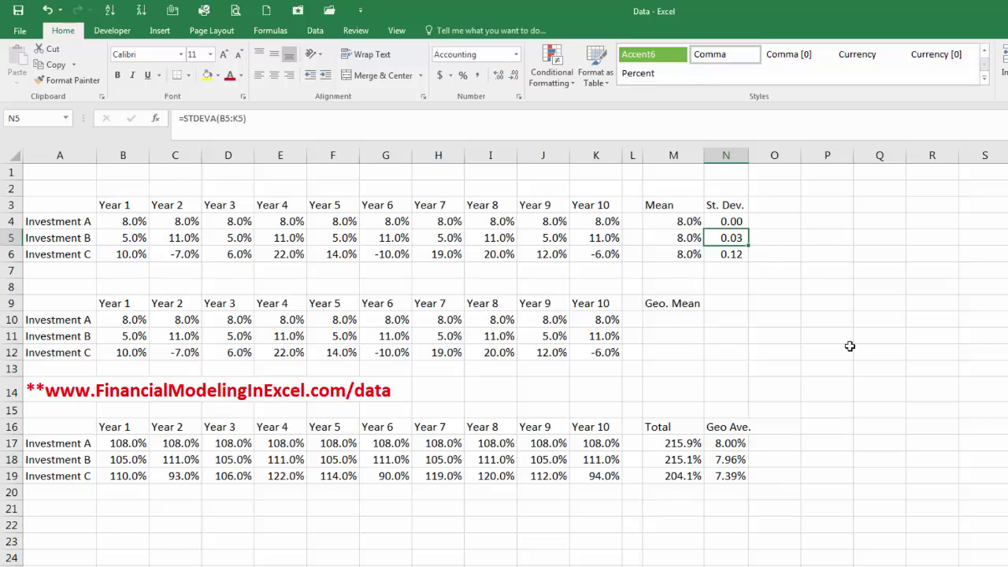
left_click(740, 477)
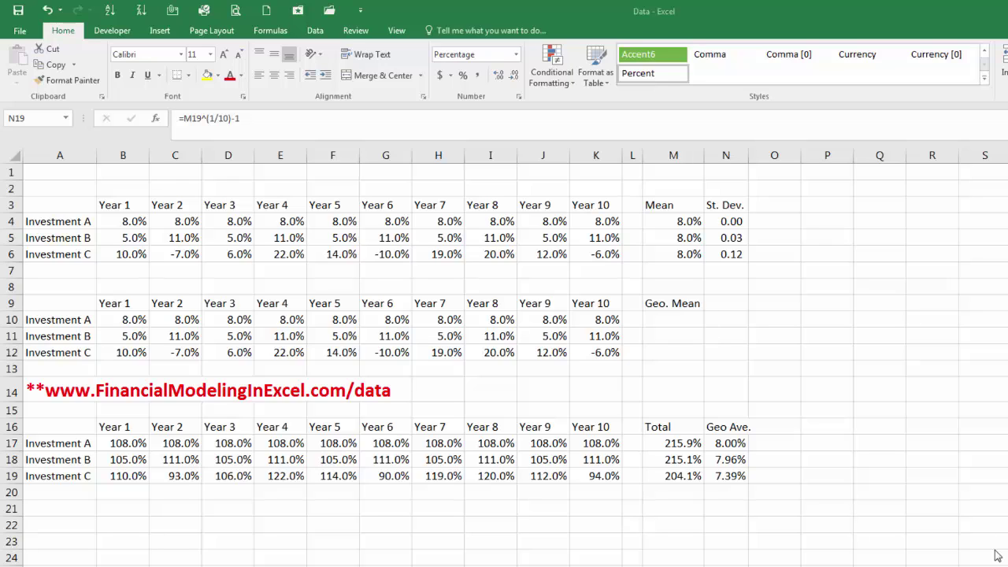
Enter 100 in P17 and copy it into P17:P19
left_click(839, 443)
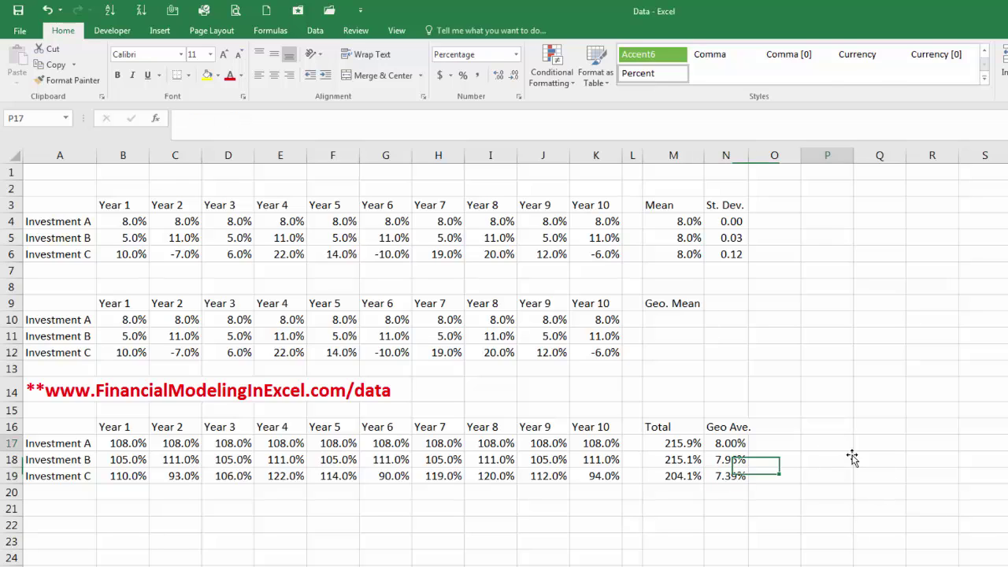
type("100")
key("Return")
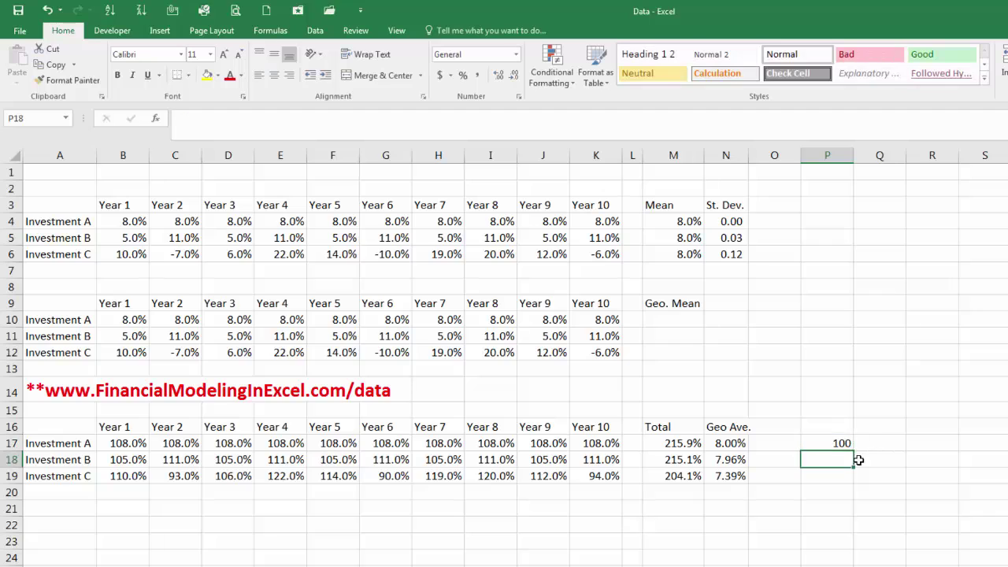
key("Up")
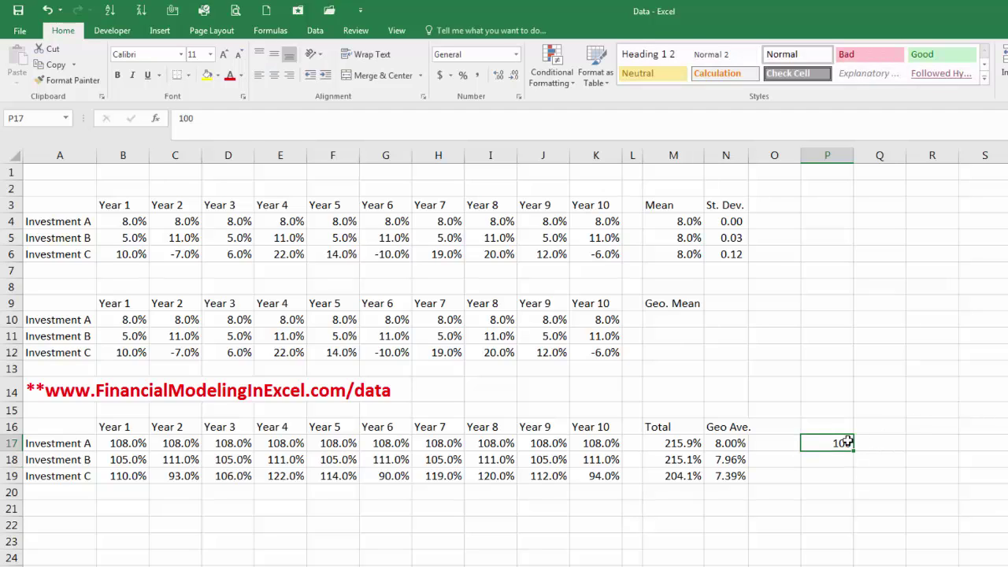
right_click(841, 446)
left_click(878, 470)
left_click_drag(834, 442, 834, 473)
right_click(834, 473)
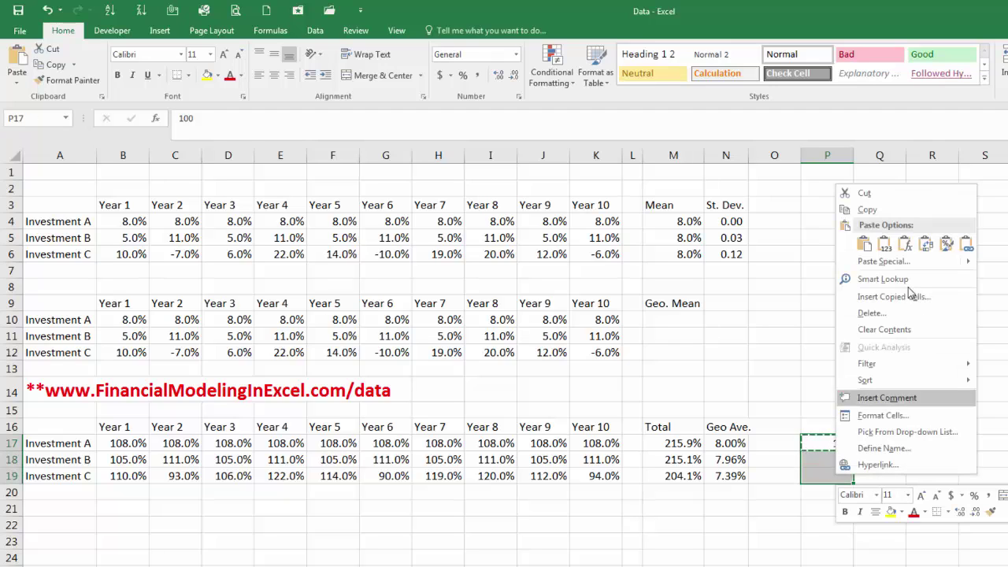
left_click(861, 245)
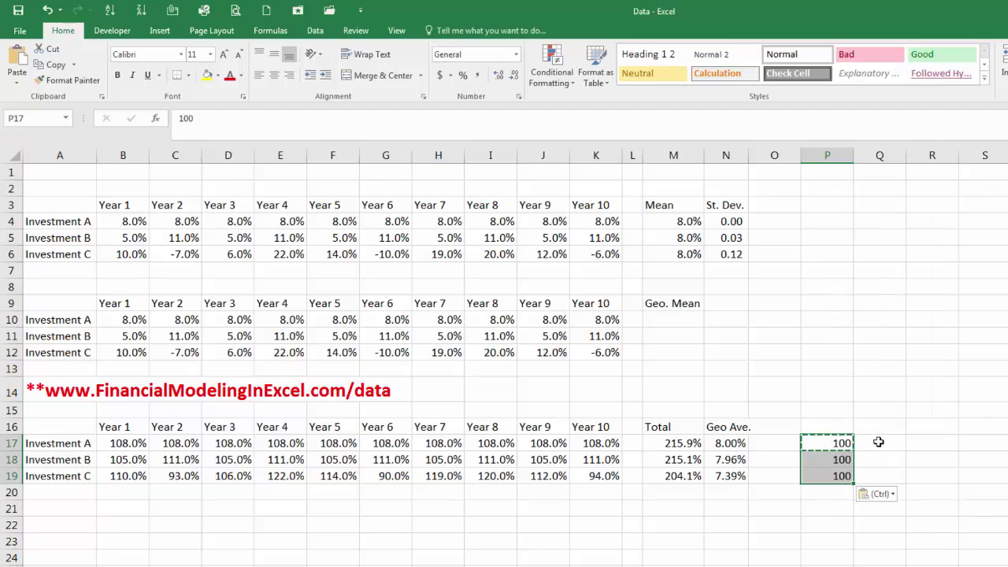
left_click(878, 442)
key("Escape")
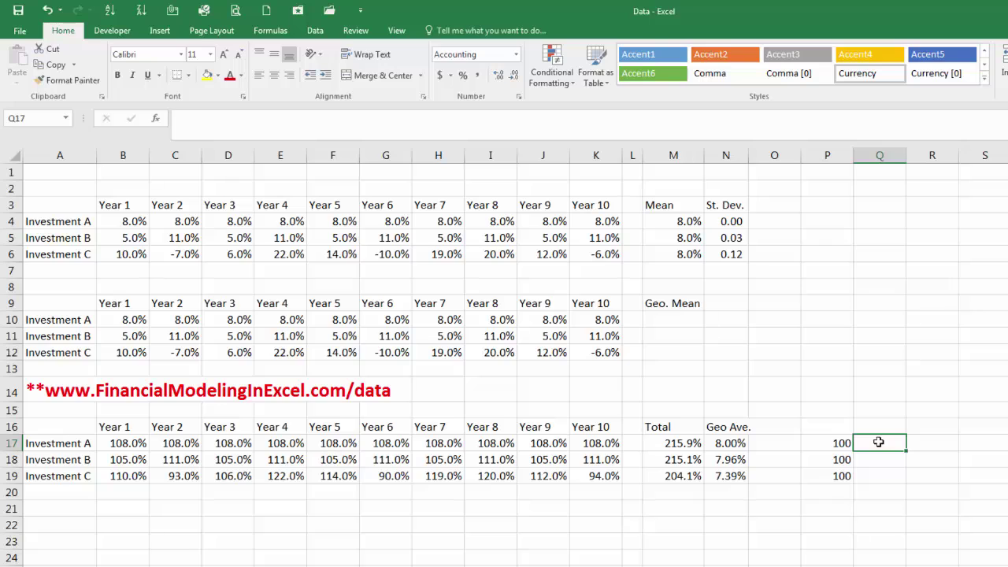
left_click(819, 443)
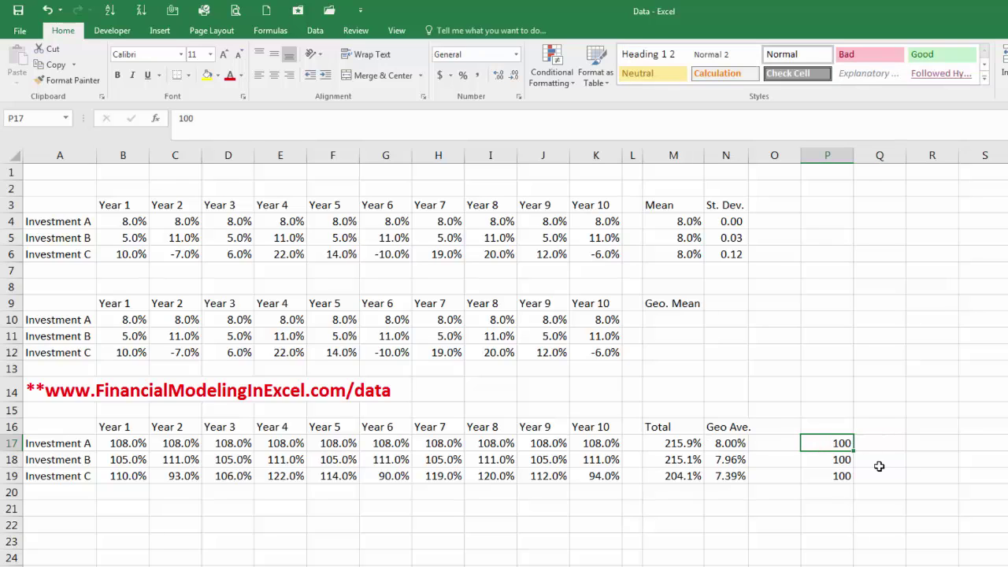
Enter =P17*M17 in Q17 and fill down to Q19, giving $215.89, $215.06, $204.06
left_click(884, 445)
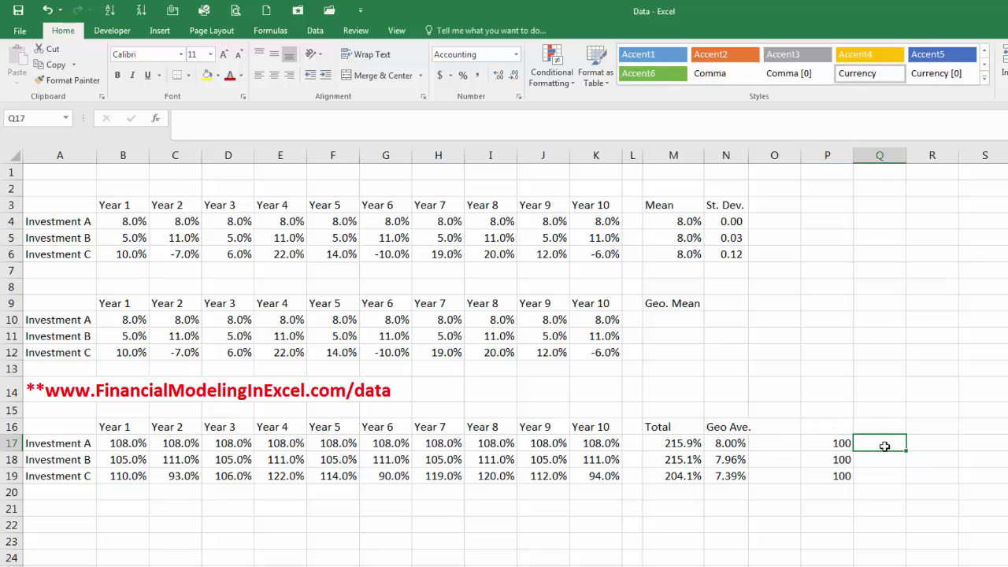
type("=")
key("Left")
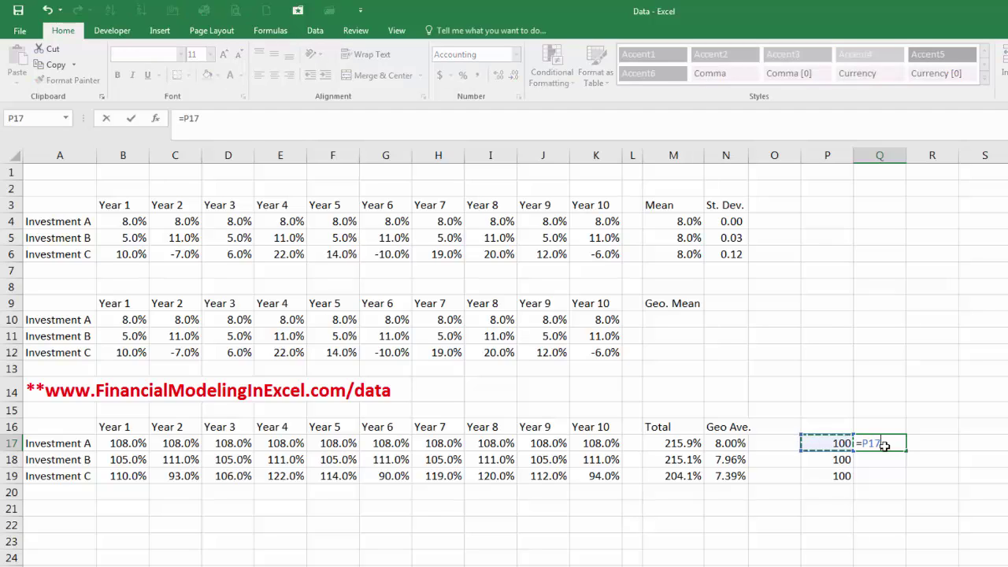
type("*")
key("Left")
key("Left")
key("Left")
key("Left")
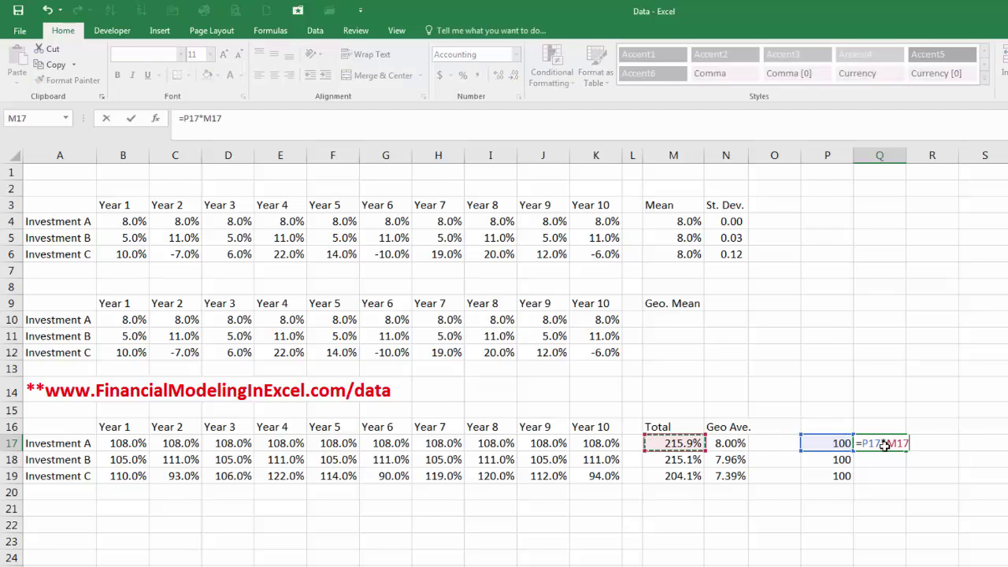
key("Return")
left_click(884, 446)
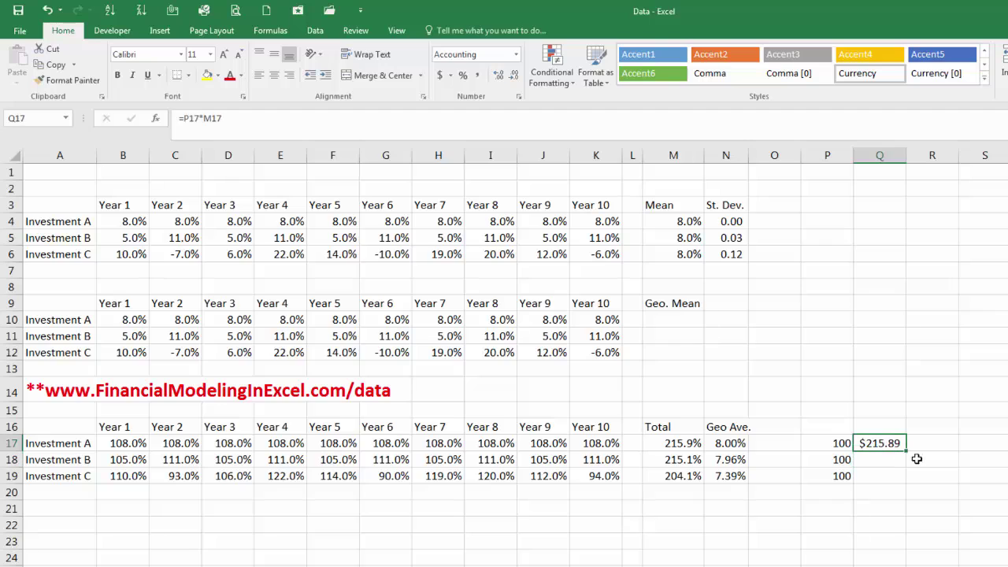
left_click_drag(908, 449, 907, 478)
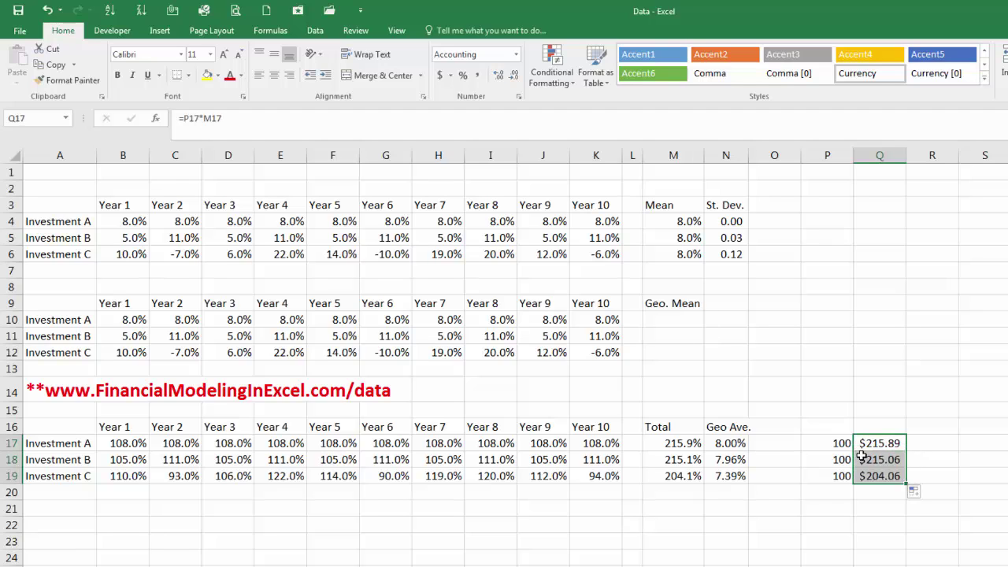
key("shift+Up")
key("shift+Up")
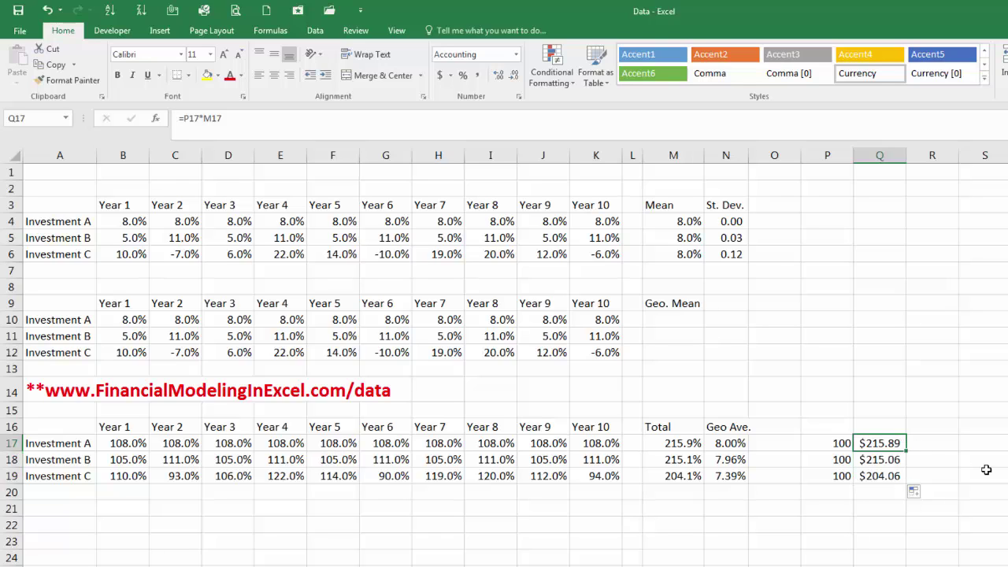
key("Down")
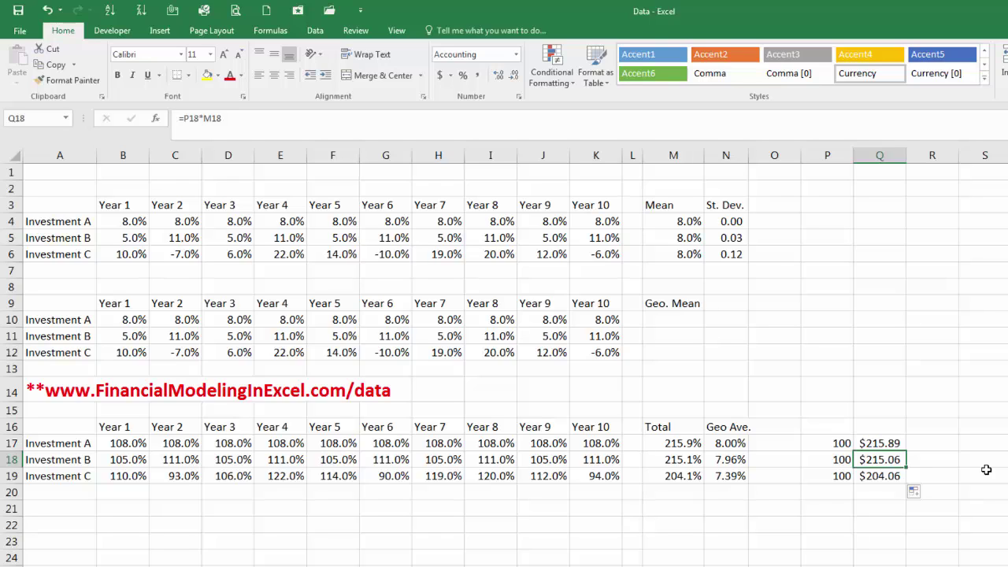
key("Down")
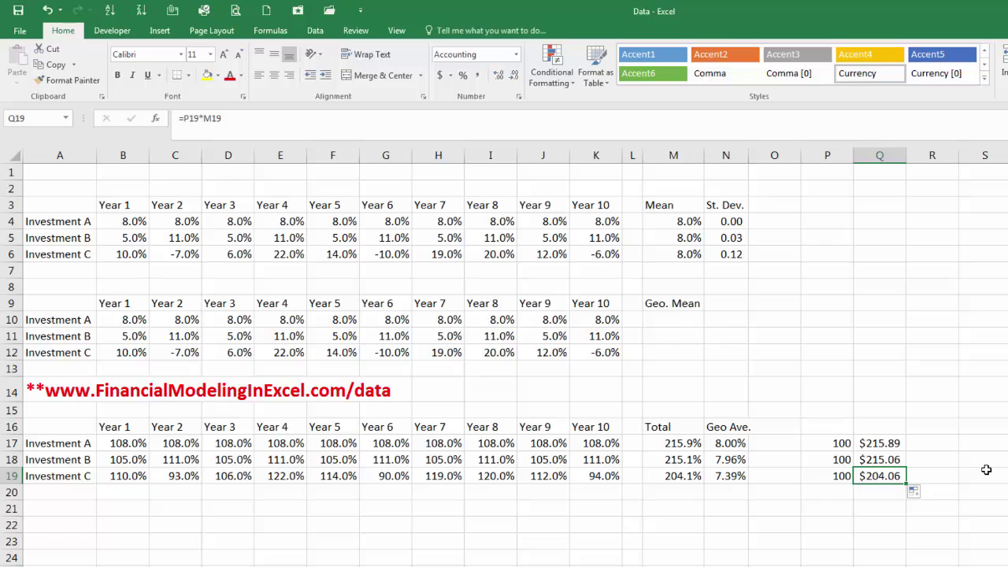
Enter the array formula {=PRODUCT(1+B10:K10)} in M10, returning 215.89%
left_click(655, 322)
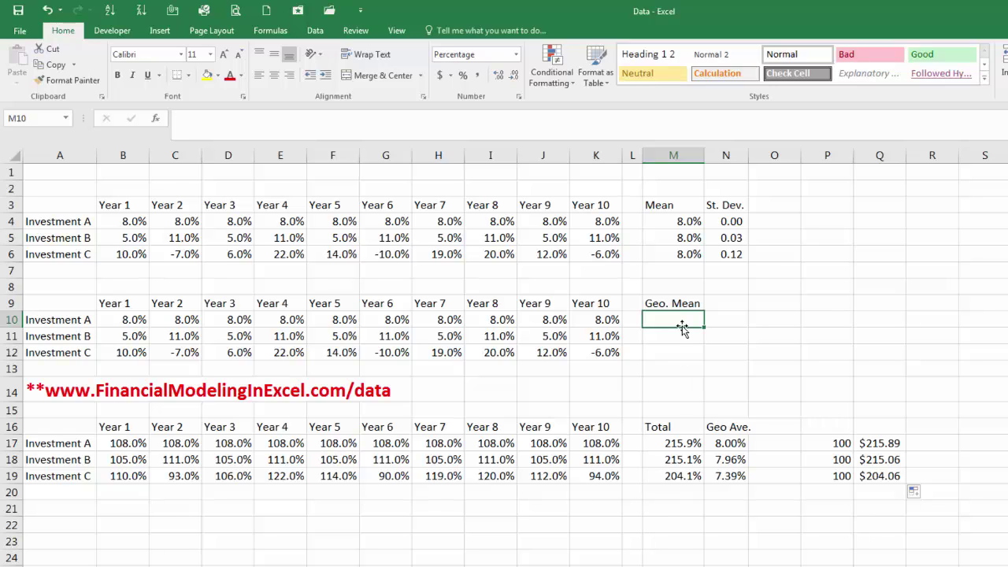
type("=produ")
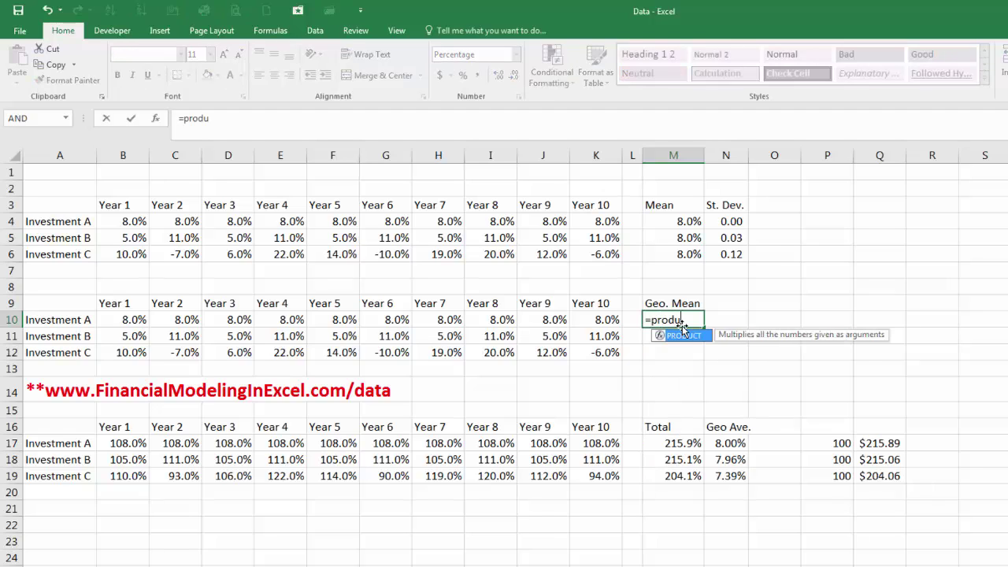
type("ct(")
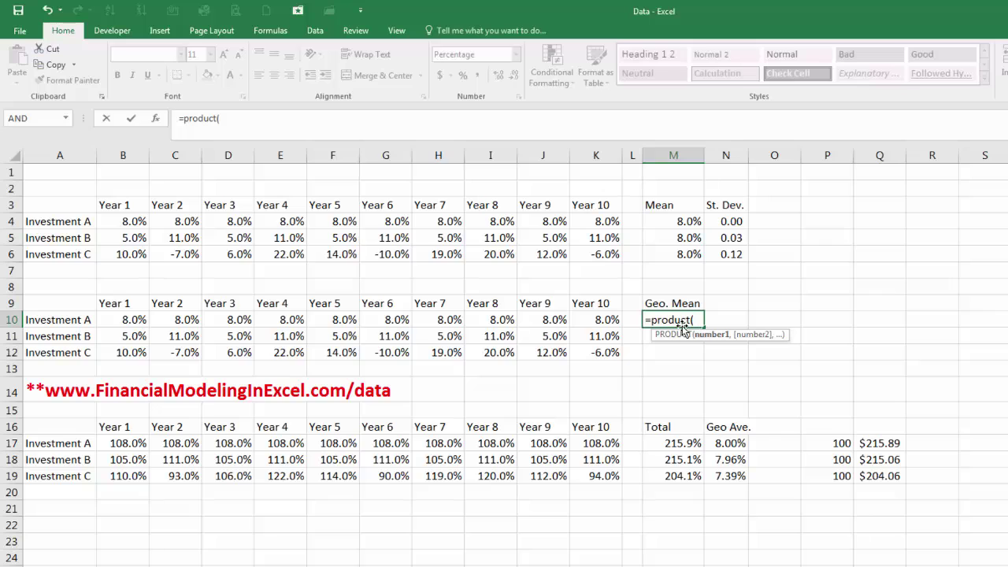
type("1+")
left_click_drag(120, 320, 592, 318)
type(")")
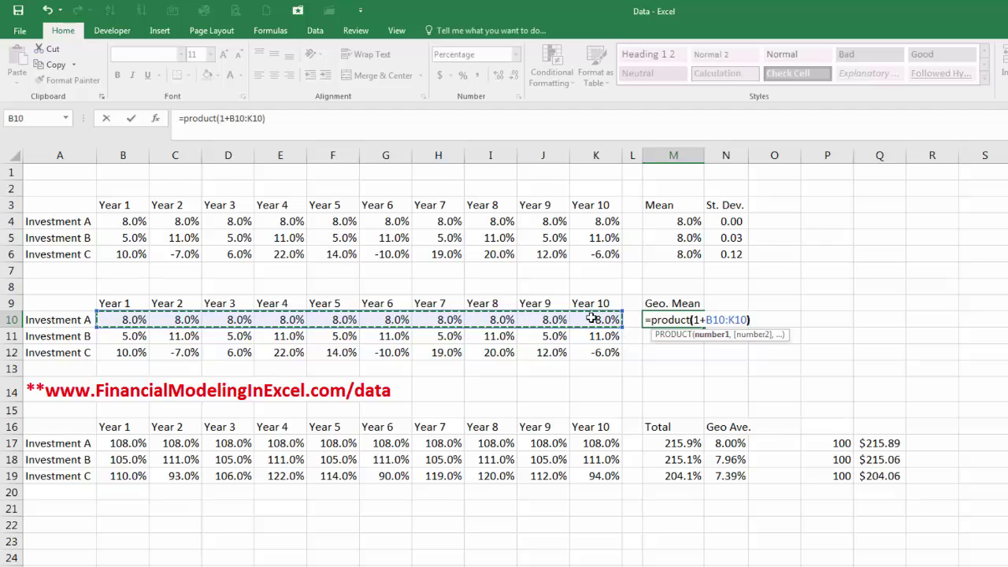
key("F2")
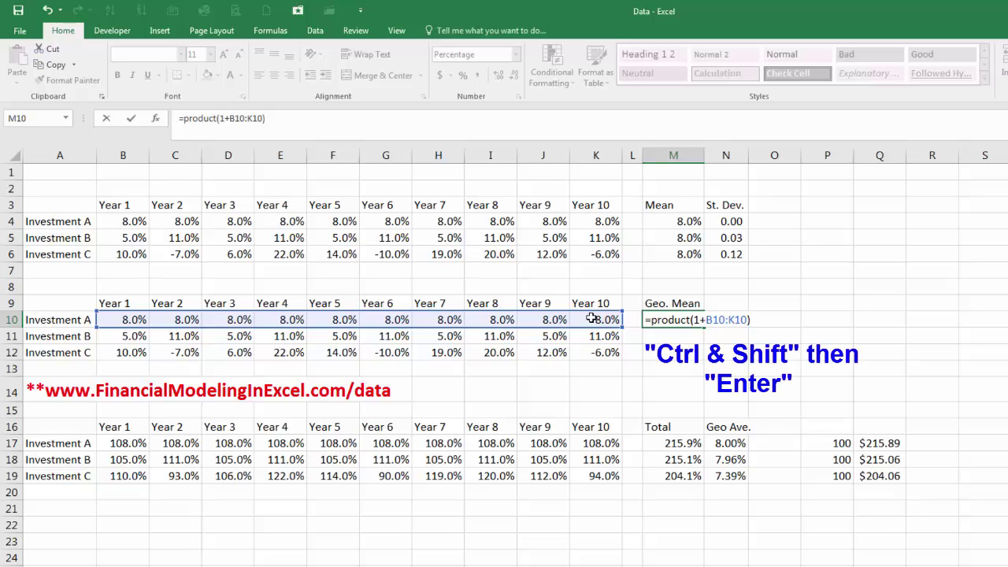
key("ctrl+shift+Return")
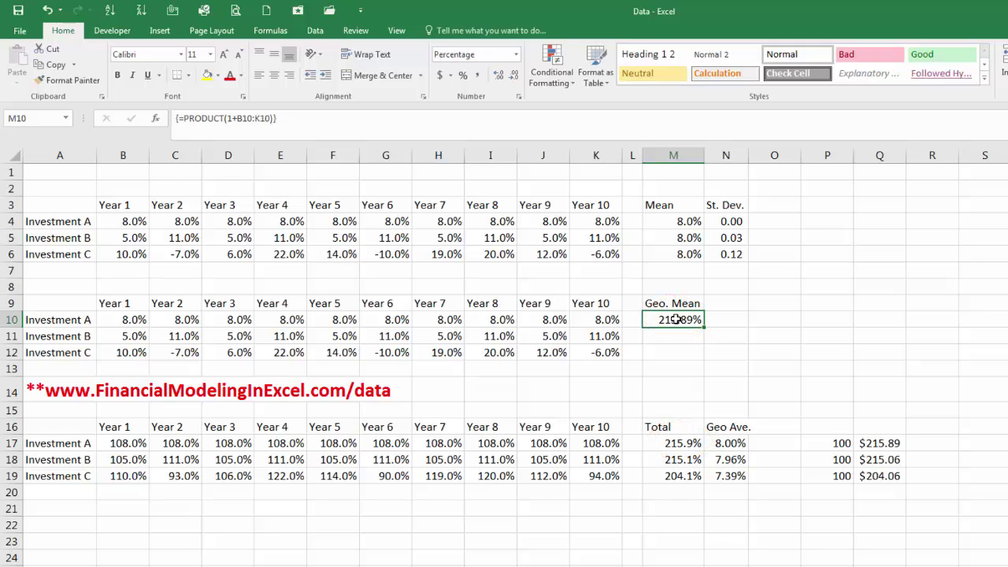
Make M10 the array formula =PRODUCT(1+B10:K10)^(1/COUNTA(B10:K10))-1 and fill to M12 (8.00%, 7.96%, 7.39%)
double_click(676, 319)
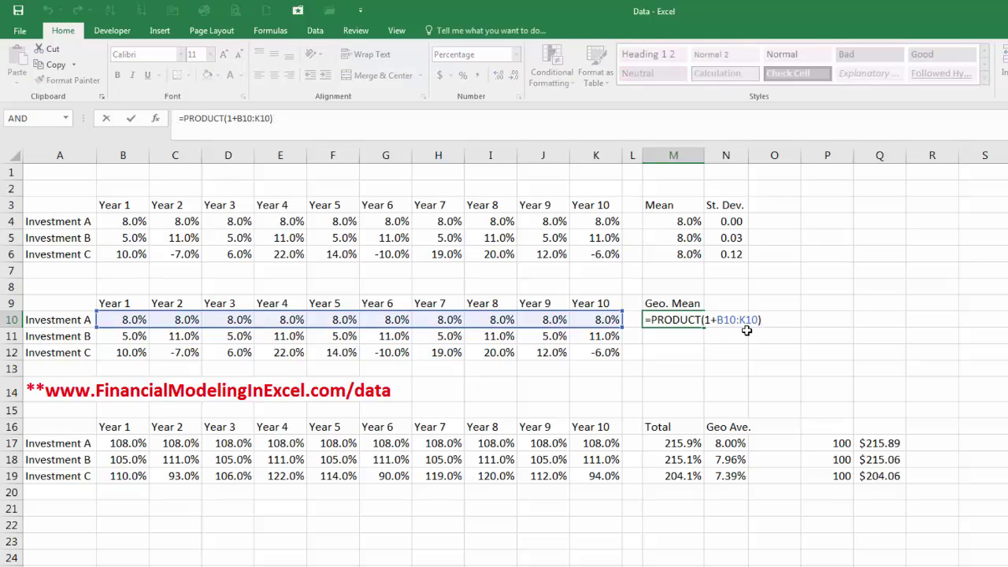
type("^(1/counta")
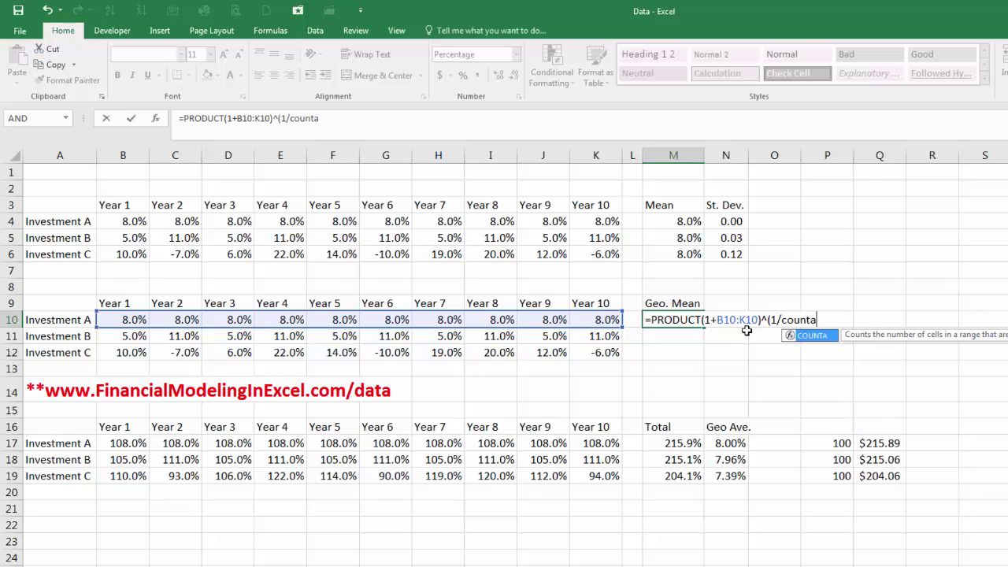
type("(")
key("Left")
key("Left")
key("Left")
key("Left")
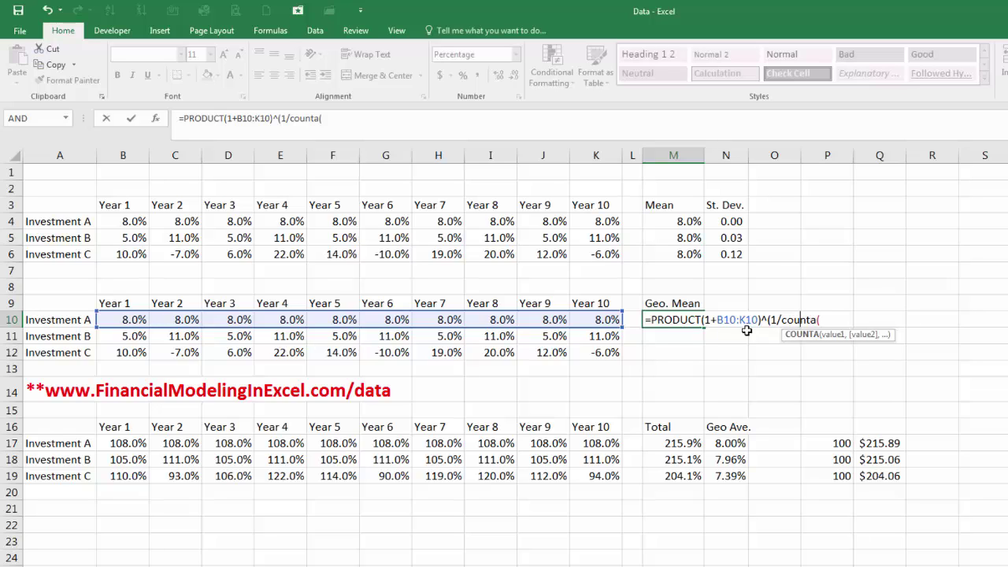
key("Right")
key("Right")
key("Right")
key("Right")
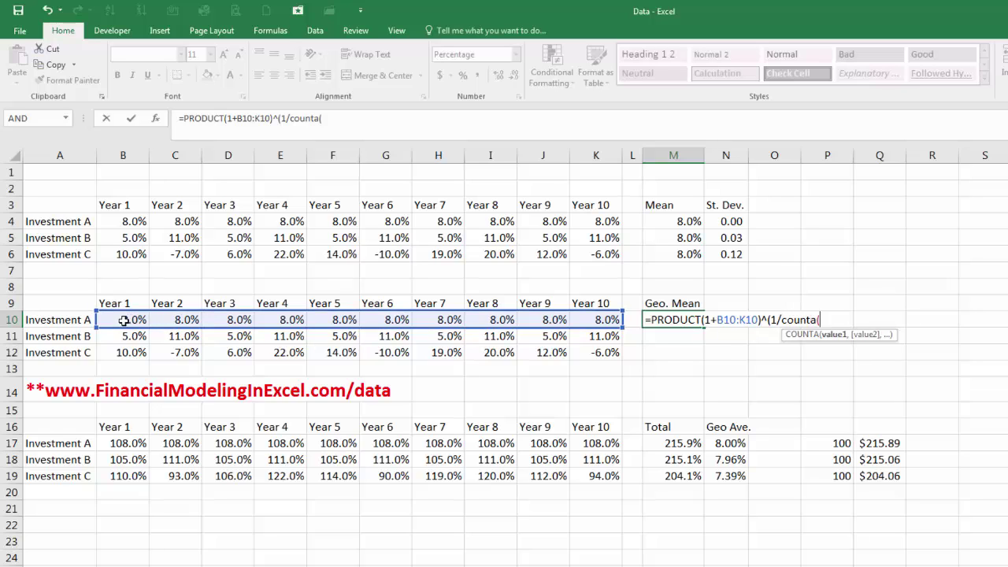
left_click_drag(124, 320, 596, 317)
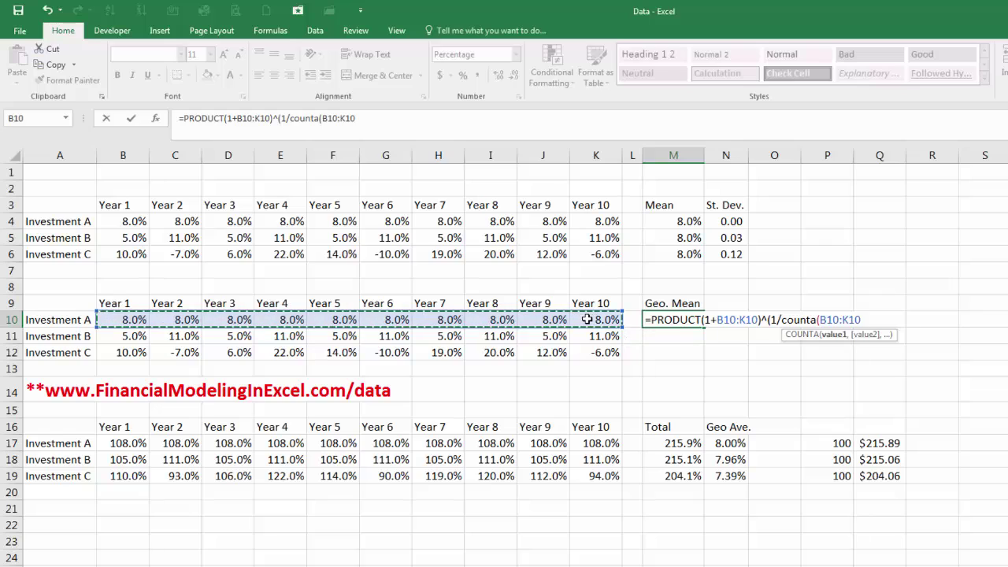
type(")")
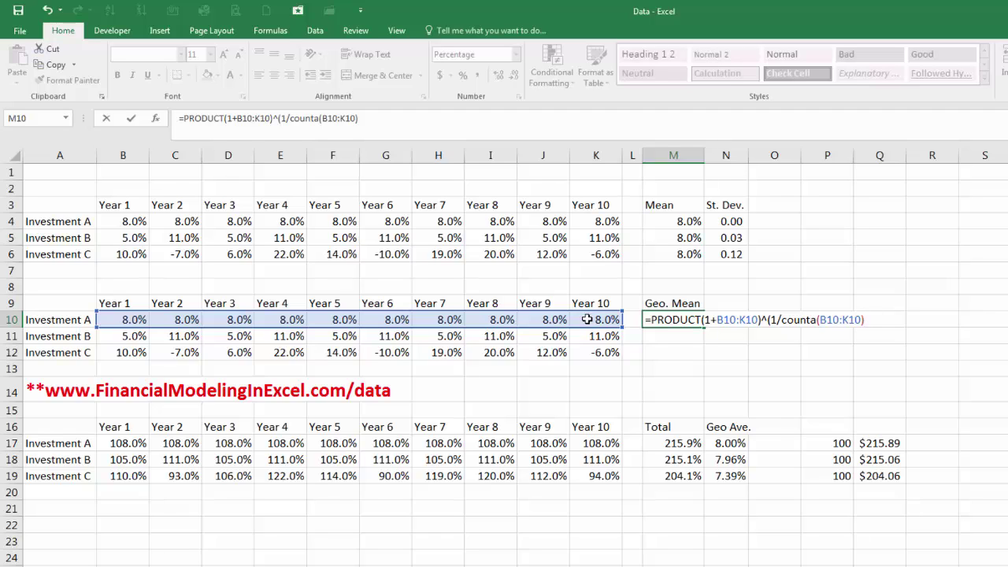
type(")-1")
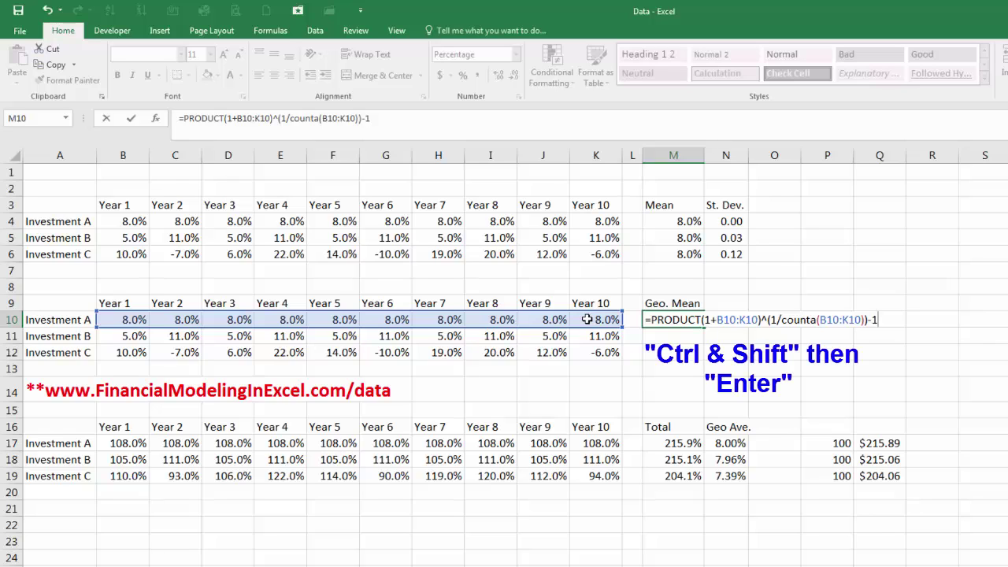
key("ctrl+shift+Return")
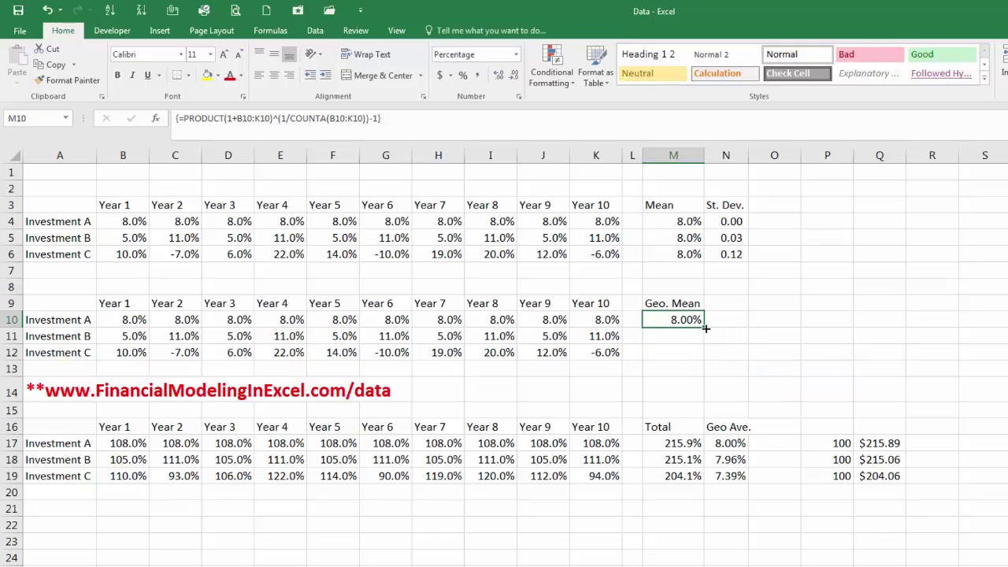
left_click_drag(703, 325, 700, 352)
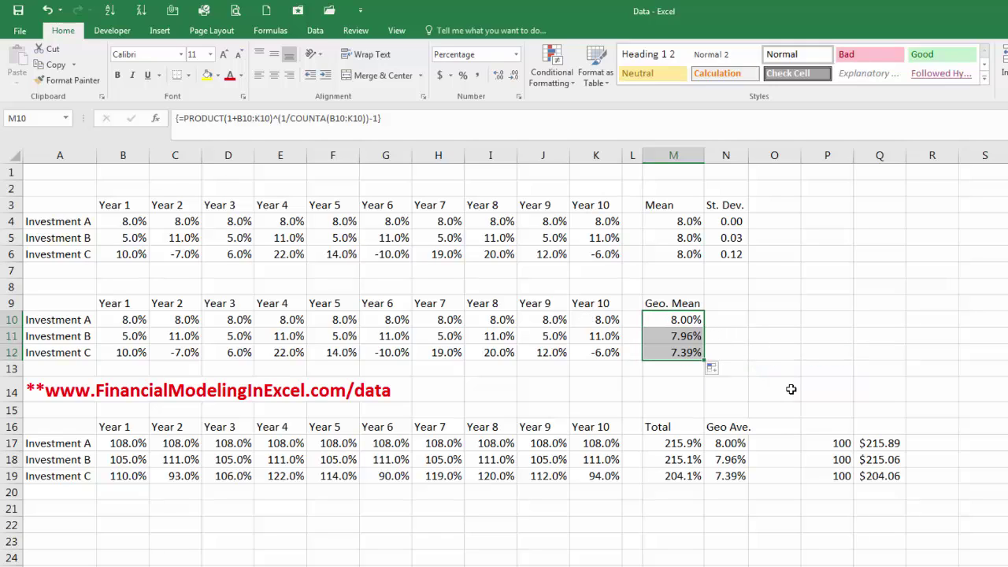